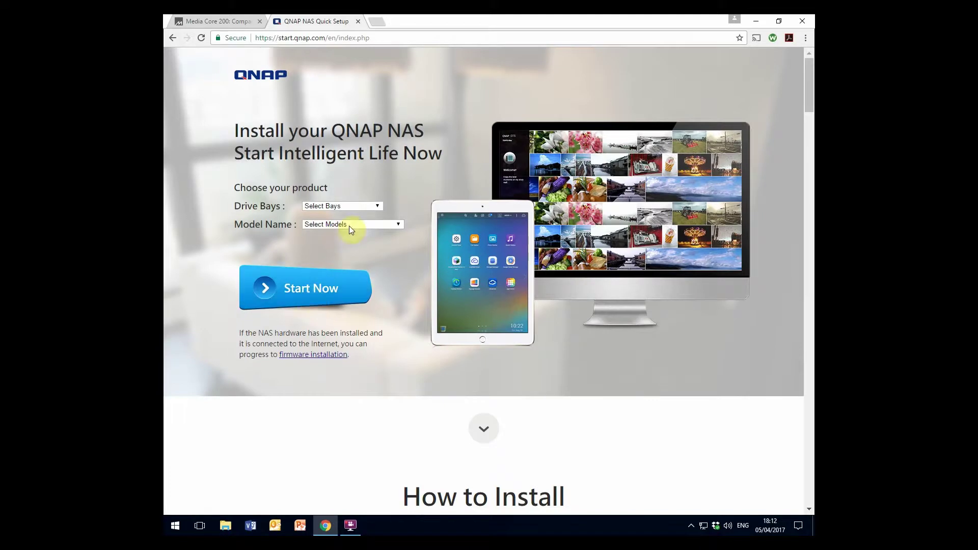
Select 2-Bay drive bays and the TS-251 model, then start the installation guide
{"action": "left_click", "coordinate": [372, 205]}
{"action": "left_click", "coordinate": [356, 233]}
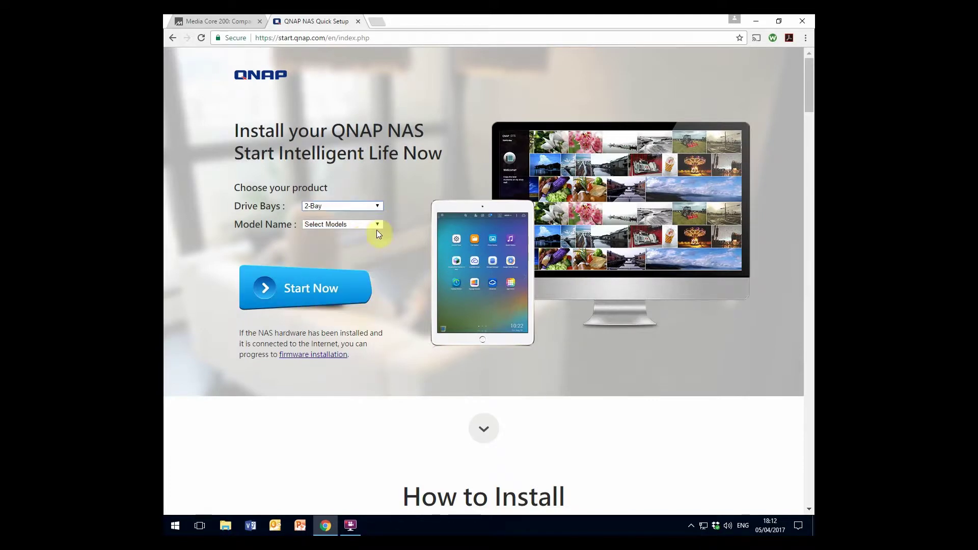
{"action": "left_click", "coordinate": [377, 227]}
{"action": "scroll", "coordinate": [349, 332], "scroll_direction": "down", "scroll_amount": 2}
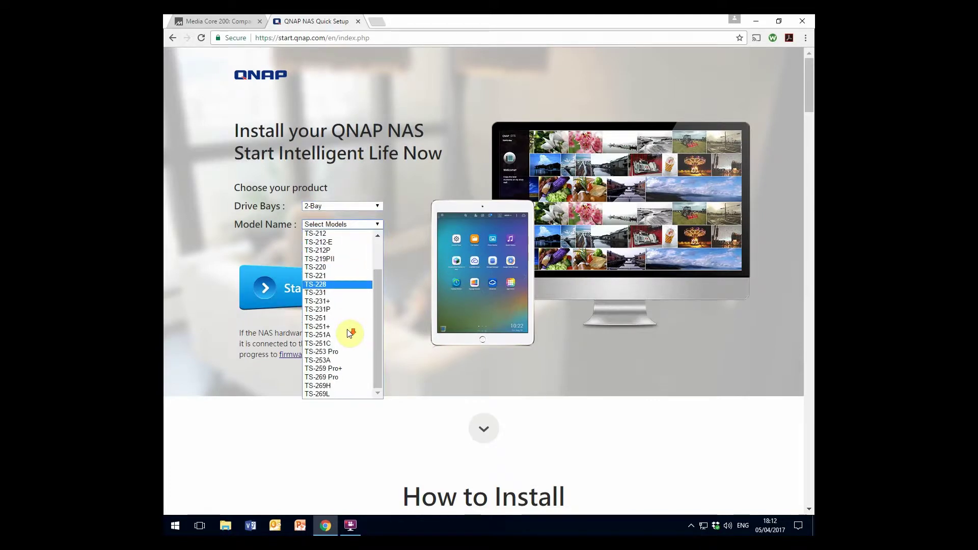
{"action": "left_click", "coordinate": [344, 316]}
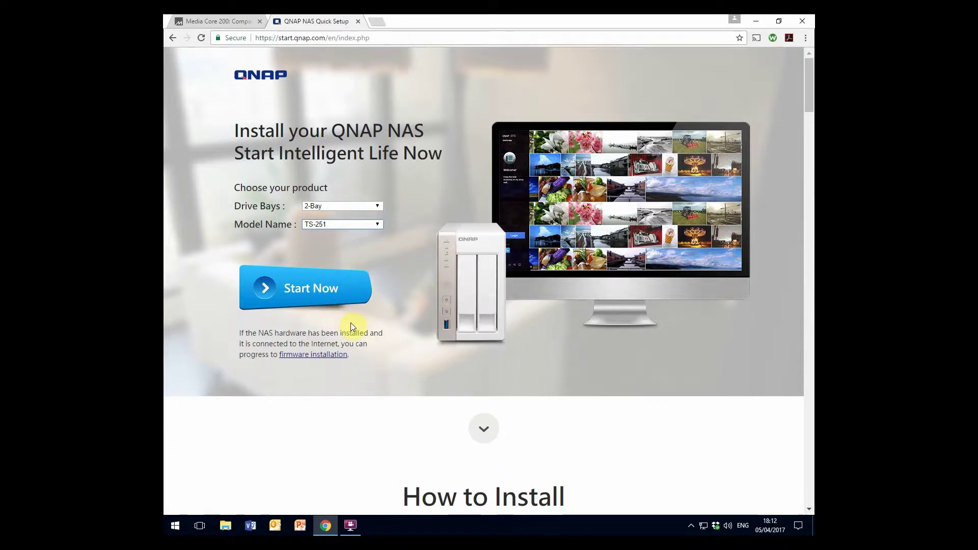
{"action": "left_click", "coordinate": [313, 294]}
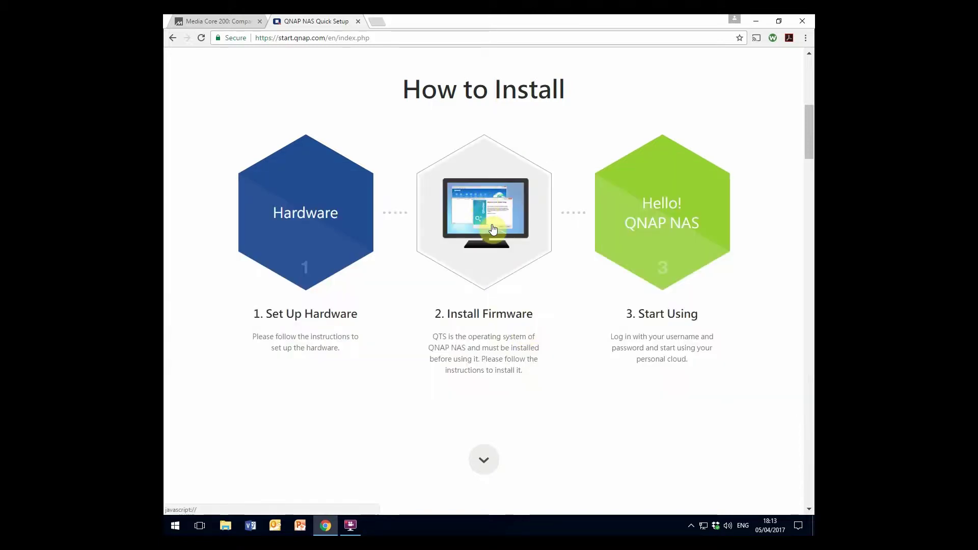
Go to the firmware install instructions and launch Qfinder Pro from the desktop to find the NAS
{"action": "left_click", "coordinate": [491, 226]}
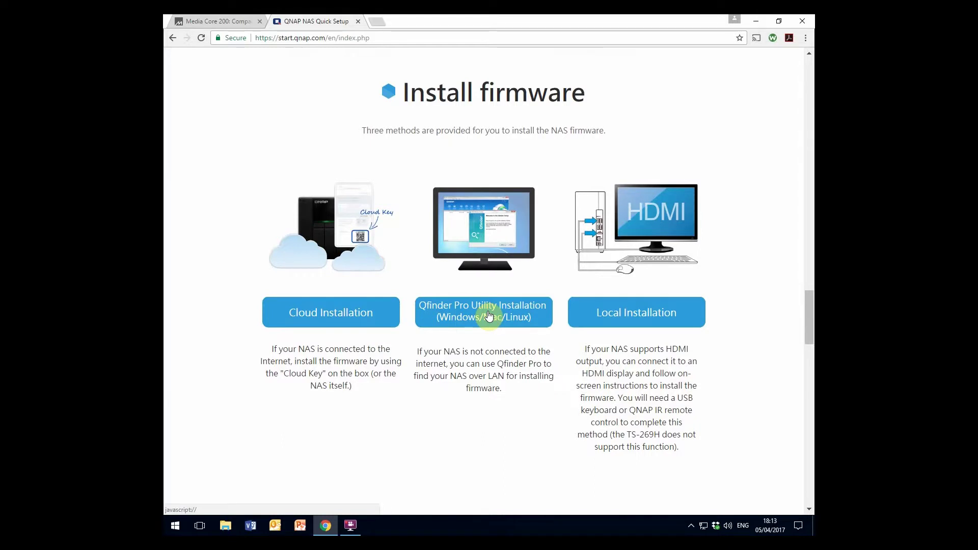
{"action": "left_click", "coordinate": [756, 22]}
{"action": "double_click", "coordinate": [489, 436]}
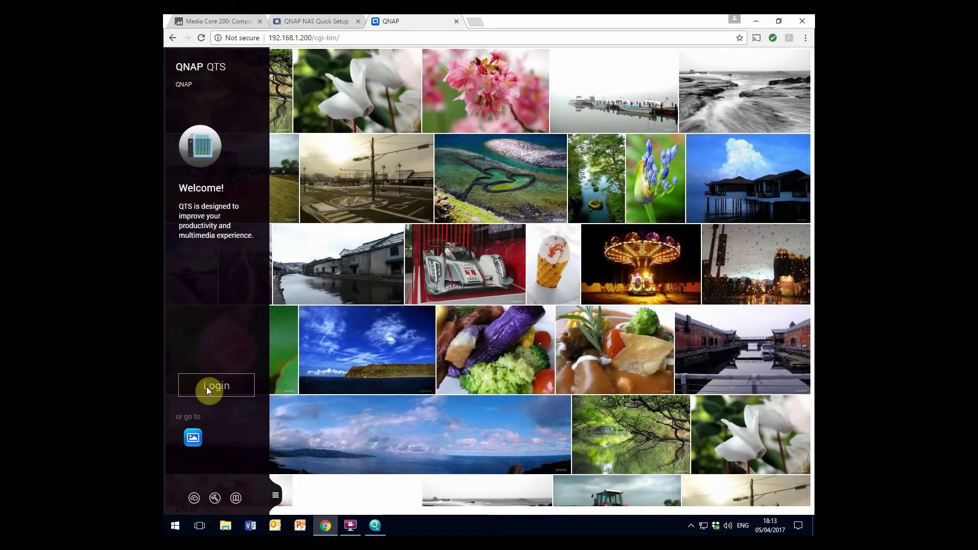
Log in to QTS with the admin username and the administrator password
{"action": "left_click", "coordinate": [207, 386]}
{"action": "left_click", "coordinate": [493, 205]}
{"action": "type", "text": "admin"}
{"action": "key", "text": "Tab"}
{"action": "type", "text": "admin"}
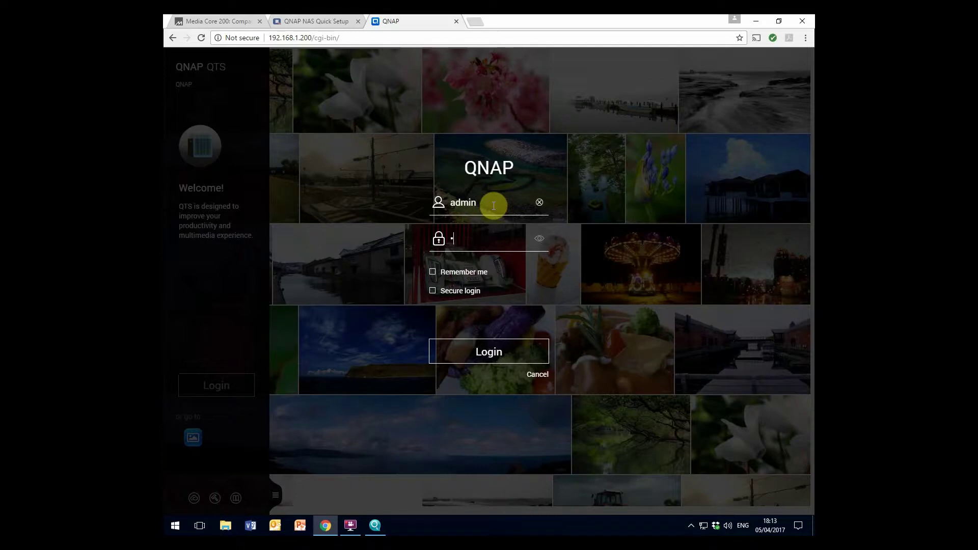
{"action": "left_click", "coordinate": [502, 345]}
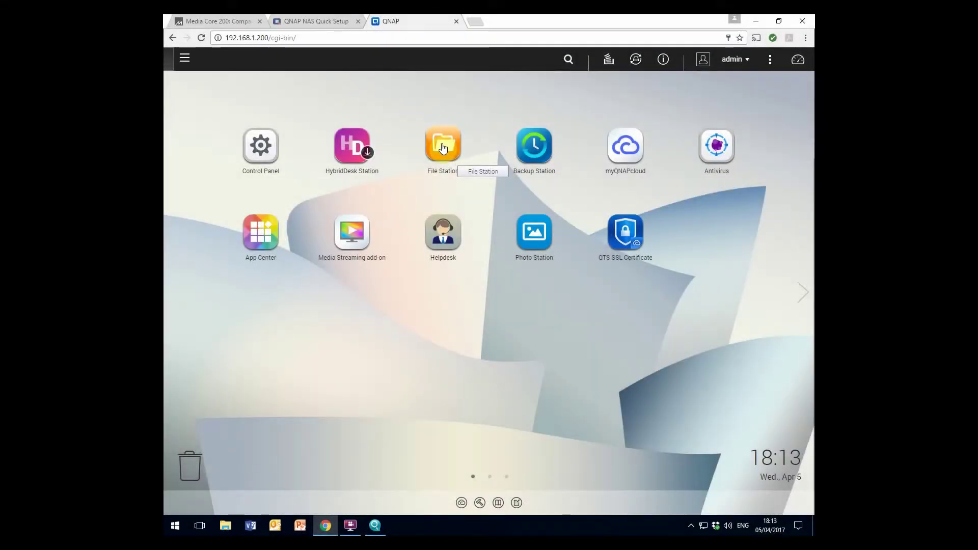
Uncheck 'Support multimedia playback and thumbnail display' in File Station settings, then close File Station
{"action": "left_click", "coordinate": [443, 148]}
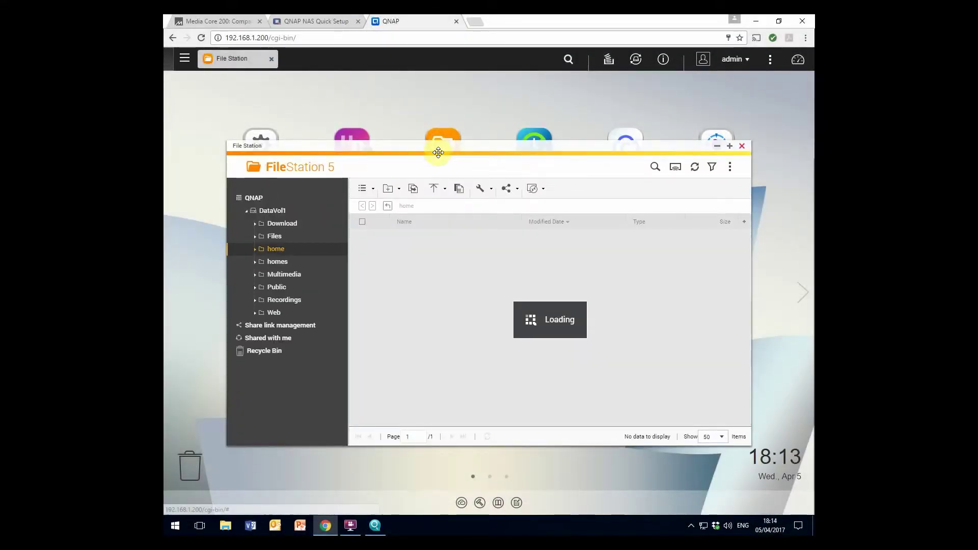
{"action": "left_click", "coordinate": [729, 167]}
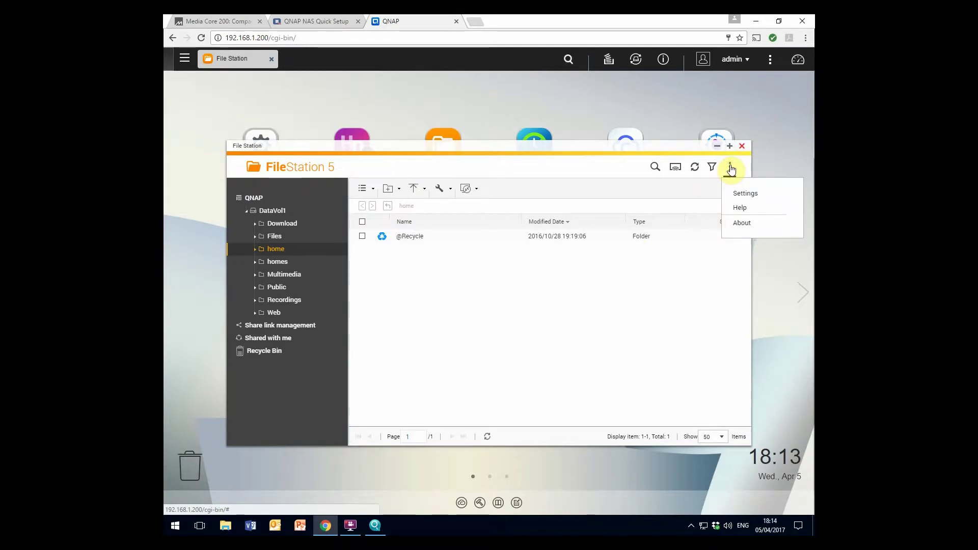
{"action": "left_click", "coordinate": [742, 194]}
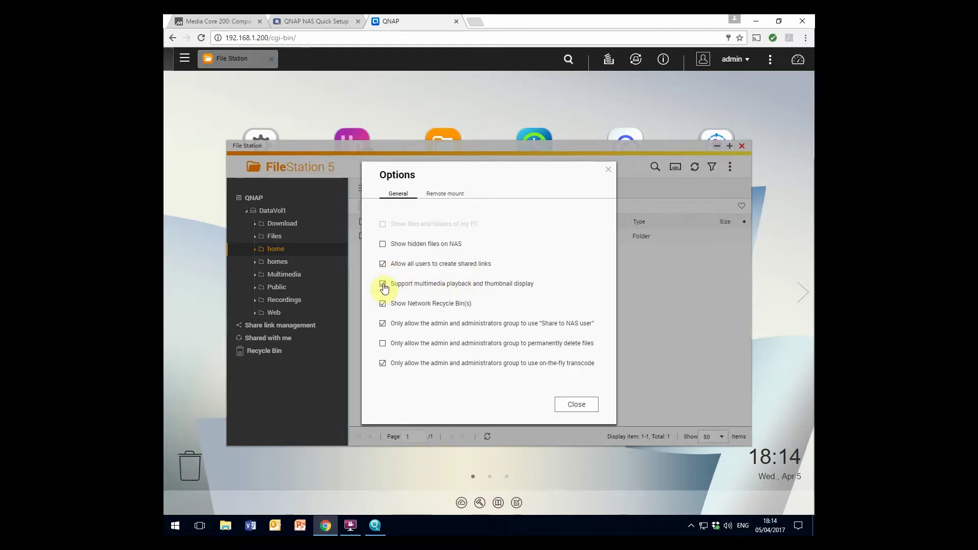
{"action": "left_click", "coordinate": [383, 285]}
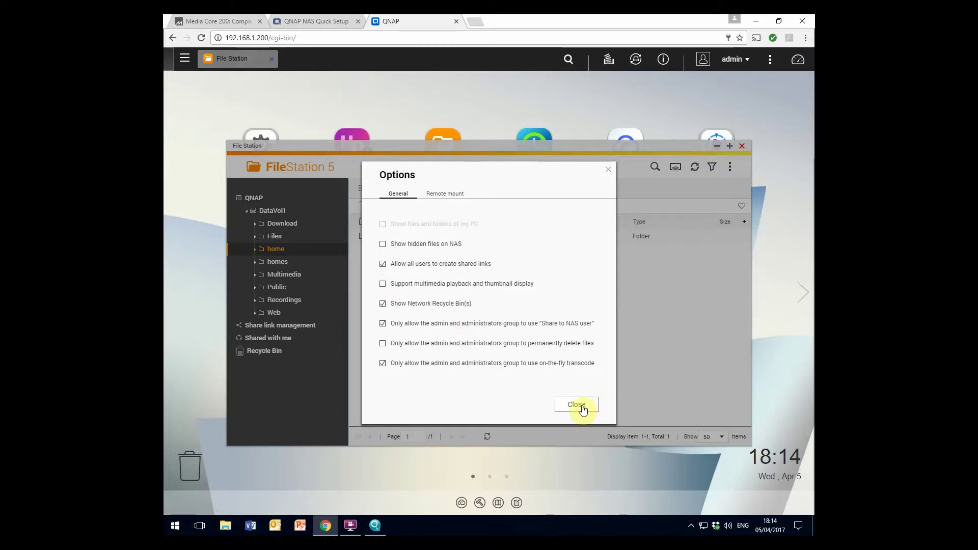
{"action": "left_click", "coordinate": [584, 410]}
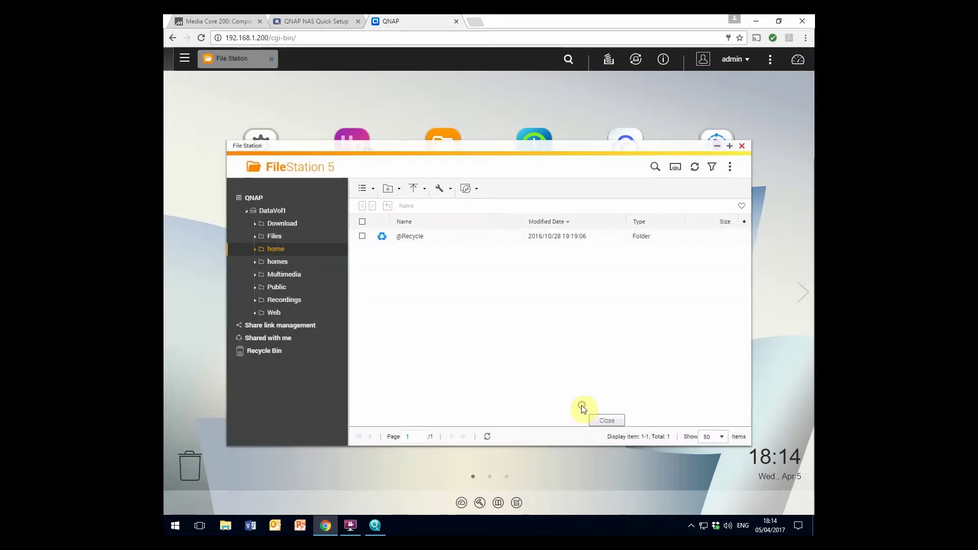
{"action": "left_click", "coordinate": [743, 148]}
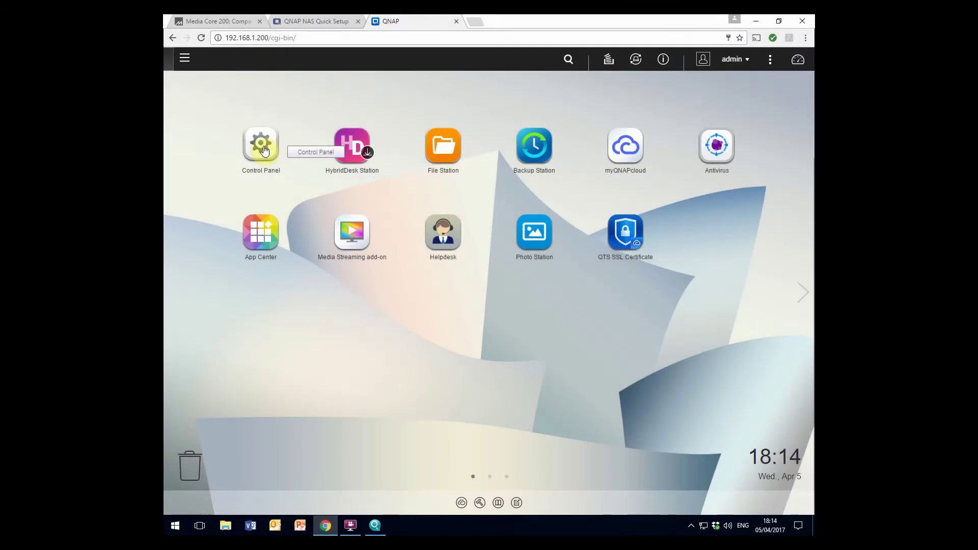
Disable disk standby mode in Control Panel's Hardware settings, apply all, and switch to Firmware Update
{"action": "left_click", "coordinate": [263, 149]}
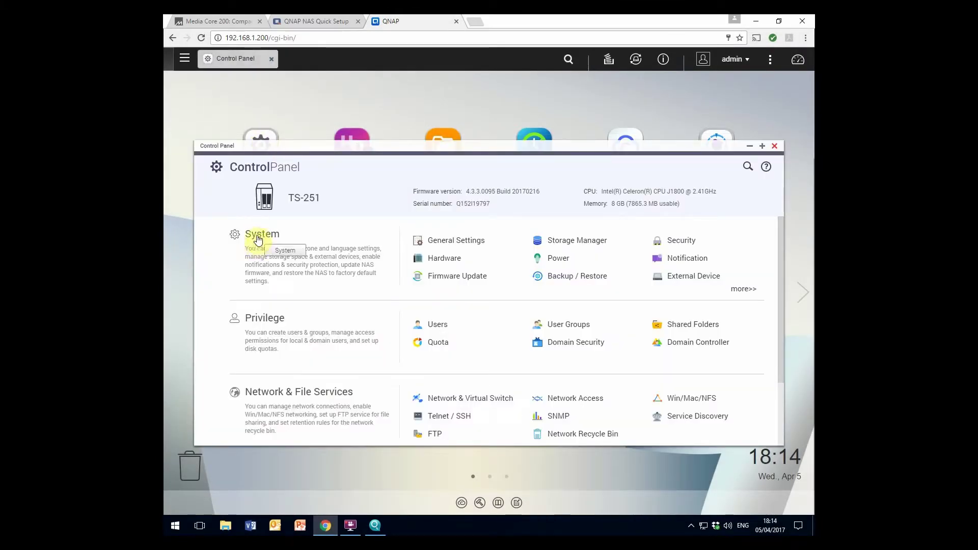
{"action": "left_click", "coordinate": [258, 238]}
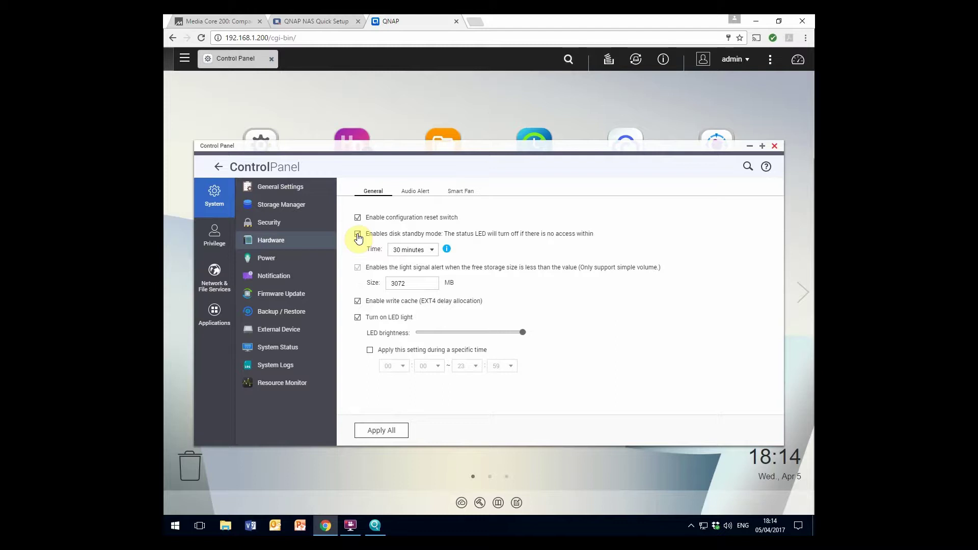
{"action": "left_click", "coordinate": [357, 235]}
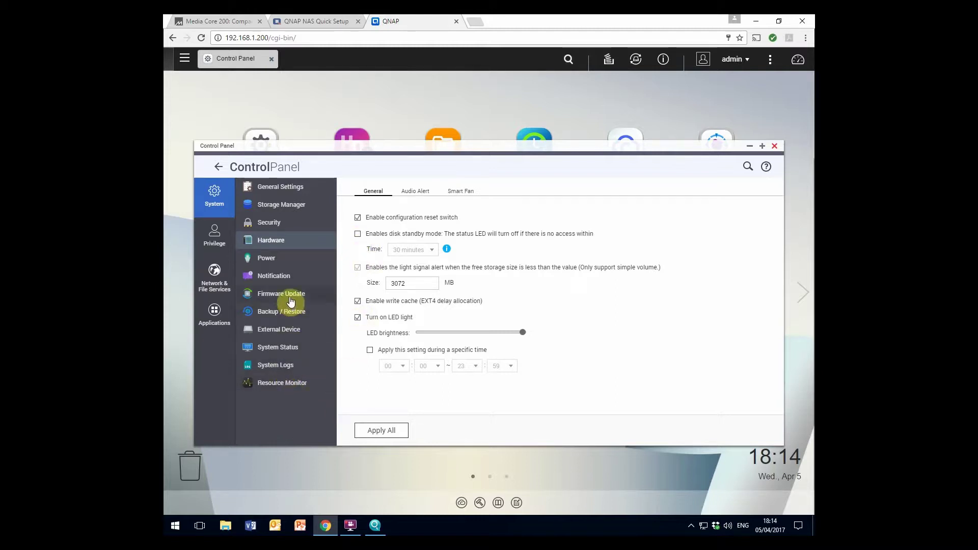
{"action": "left_click", "coordinate": [386, 431]}
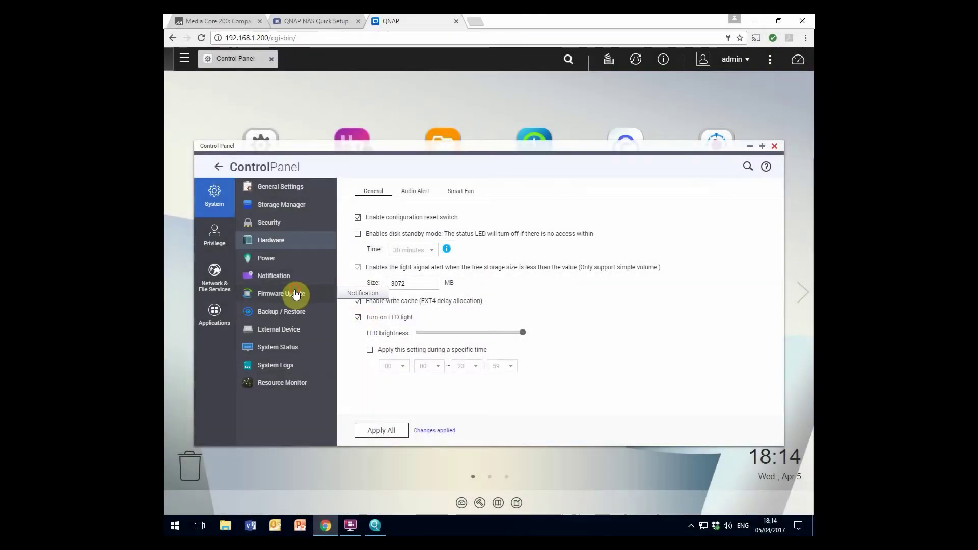
{"action": "left_click", "coordinate": [295, 293]}
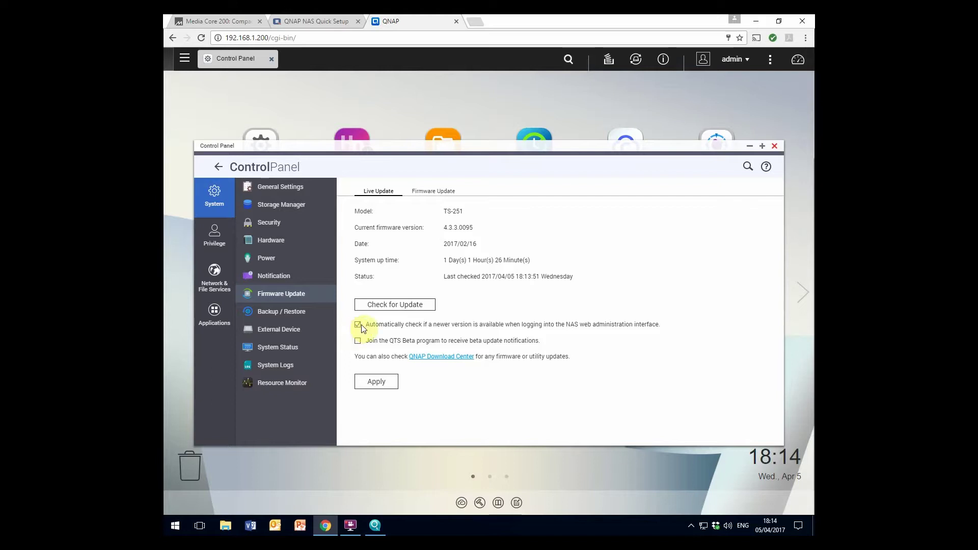
Turn off automatic checks for newer firmware, apply it, and go to Privilege settings
{"action": "left_click", "coordinate": [358, 327]}
{"action": "left_click", "coordinate": [377, 383]}
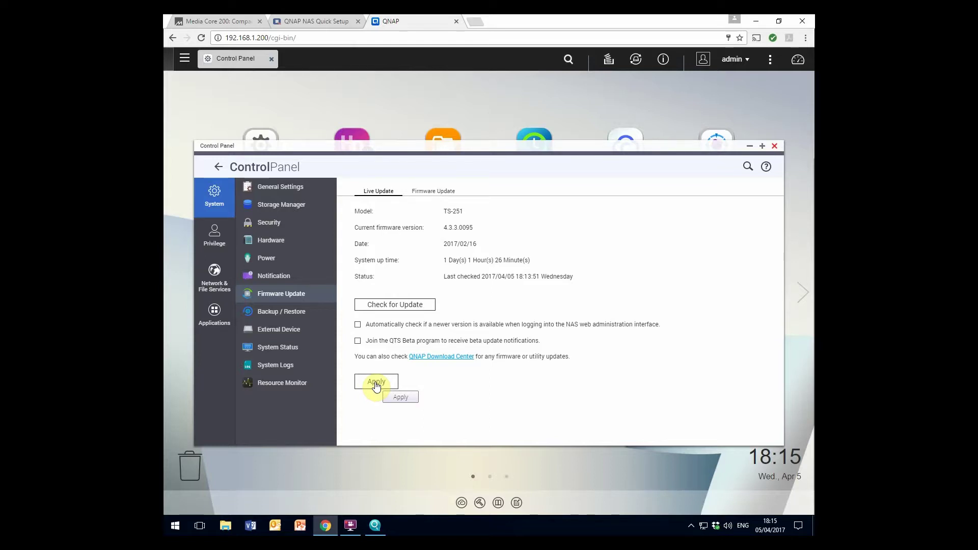
{"action": "left_click", "coordinate": [214, 236]}
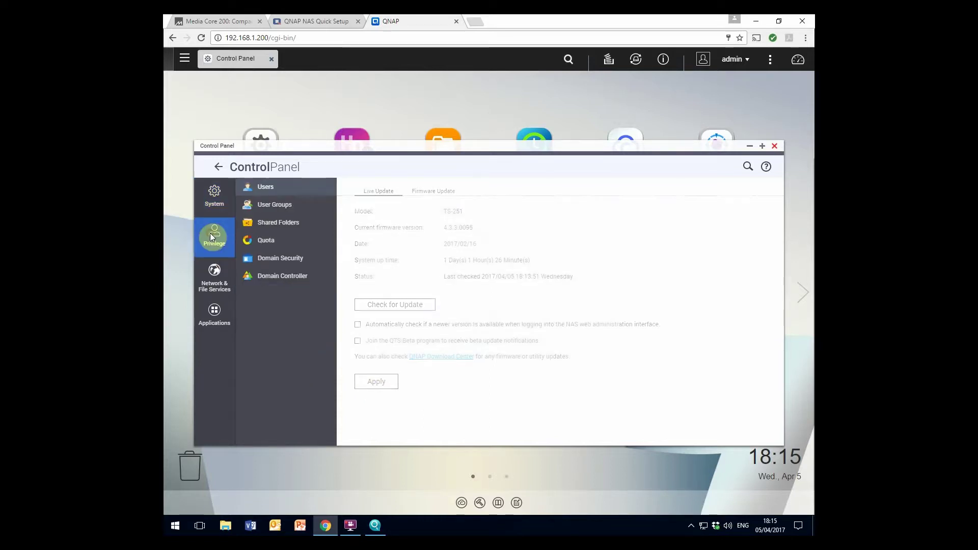
Start a new shared folder named Sooloos, commented 'Sooloos Storage', on the existing volume DataVol1
{"action": "left_click", "coordinate": [278, 224]}
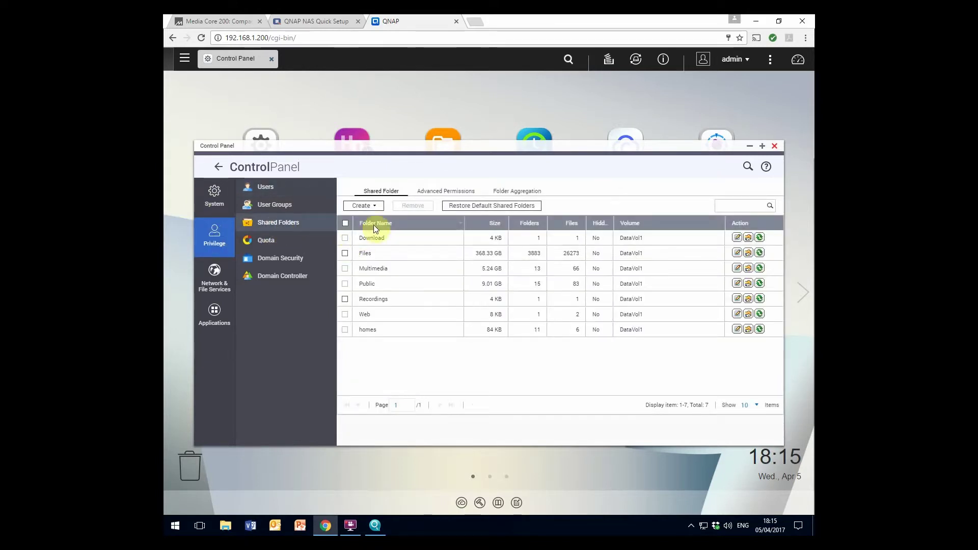
{"action": "left_click", "coordinate": [373, 208]}
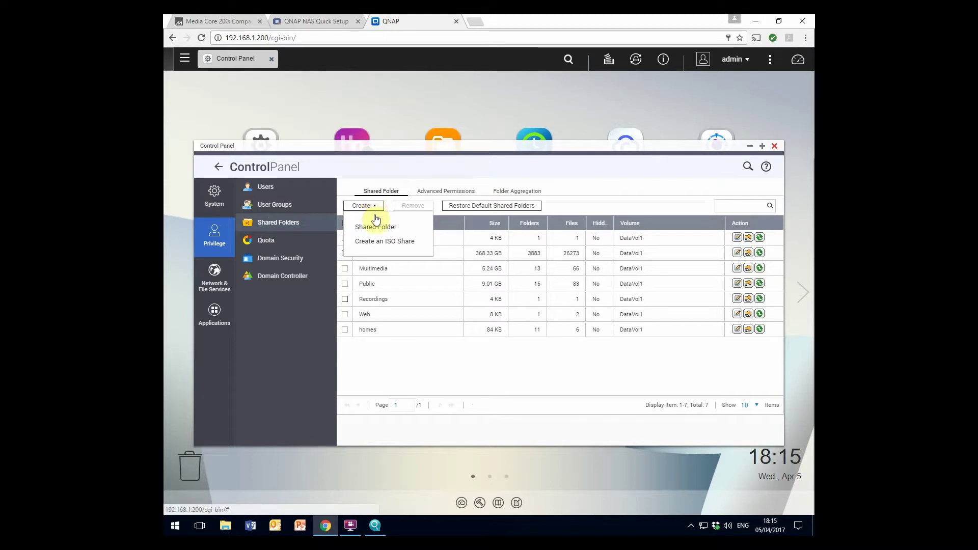
{"action": "left_click", "coordinate": [377, 228]}
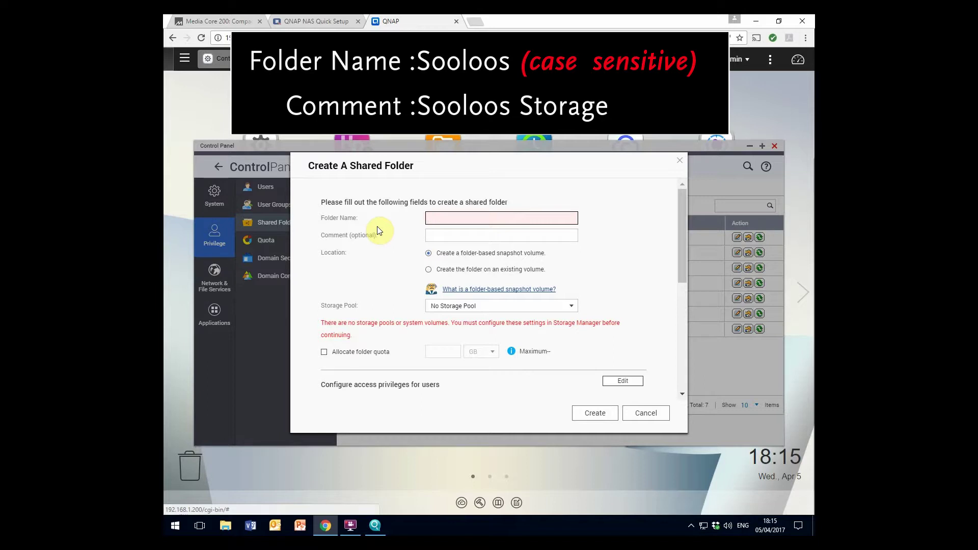
{"action": "type", "text": "Sooloos"}
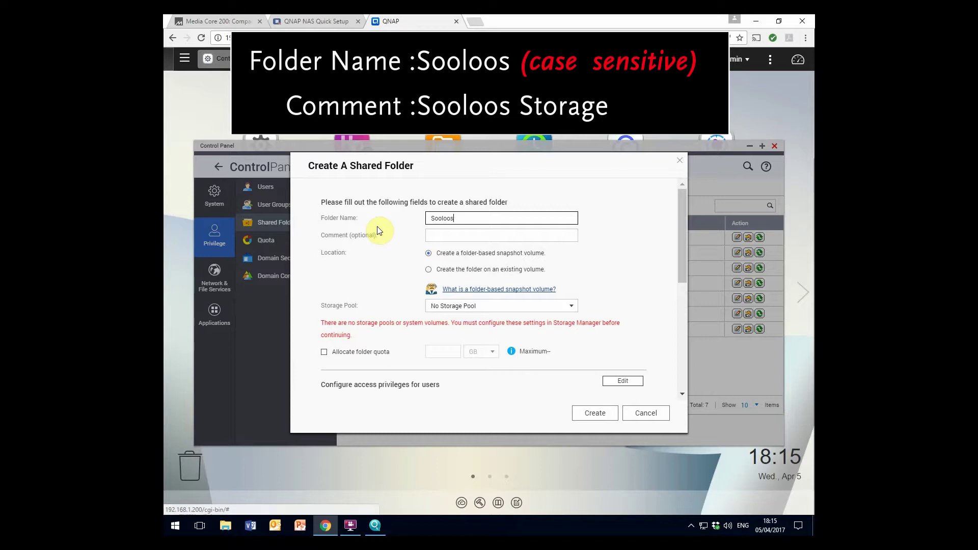
{"action": "left_click", "coordinate": [442, 238]}
{"action": "type", "text": "So"}
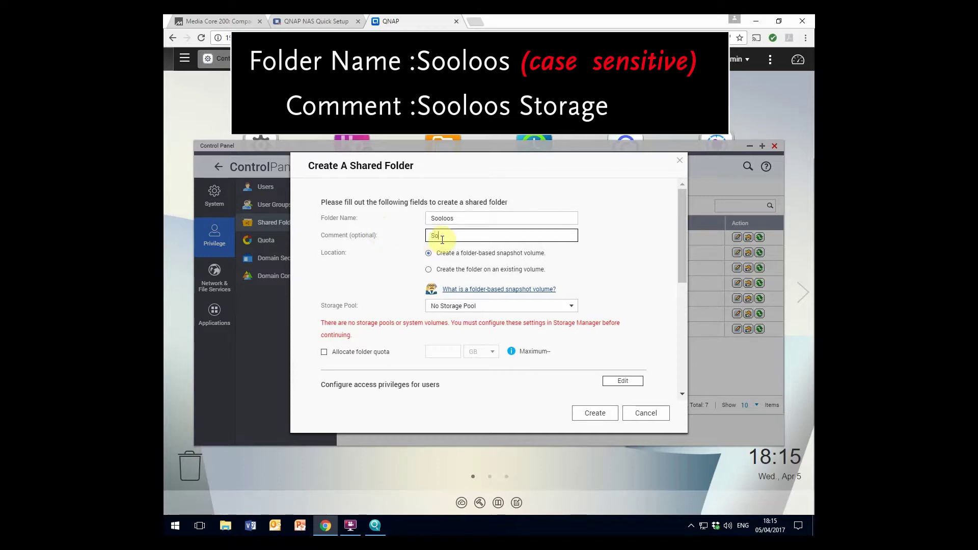
{"action": "type", "text": "oloos Storage"}
{"action": "left_click", "coordinate": [428, 270]}
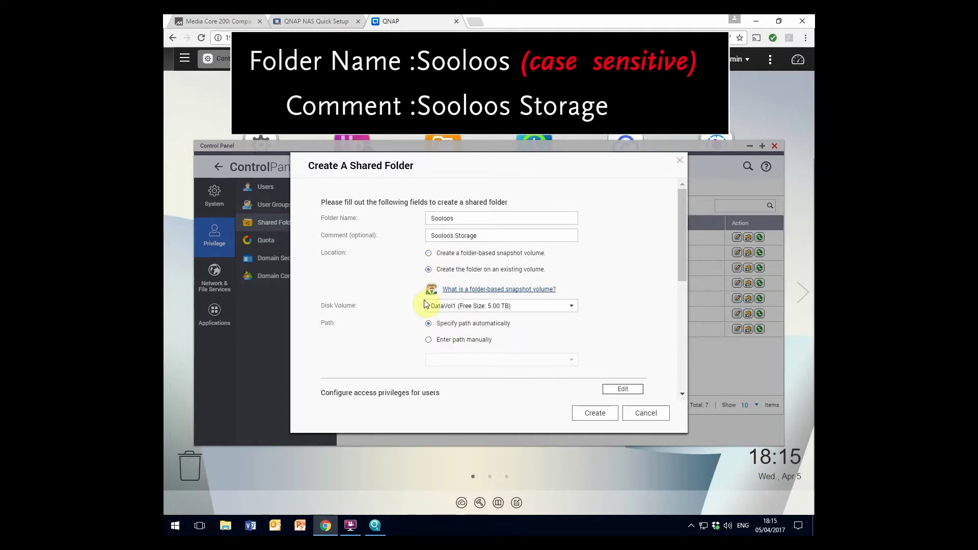
Disable oplocks and the network recycle bin, give guests read/write access, and create the share
{"action": "scroll", "coordinate": [574, 328], "scroll_direction": "down", "scroll_amount": 5}
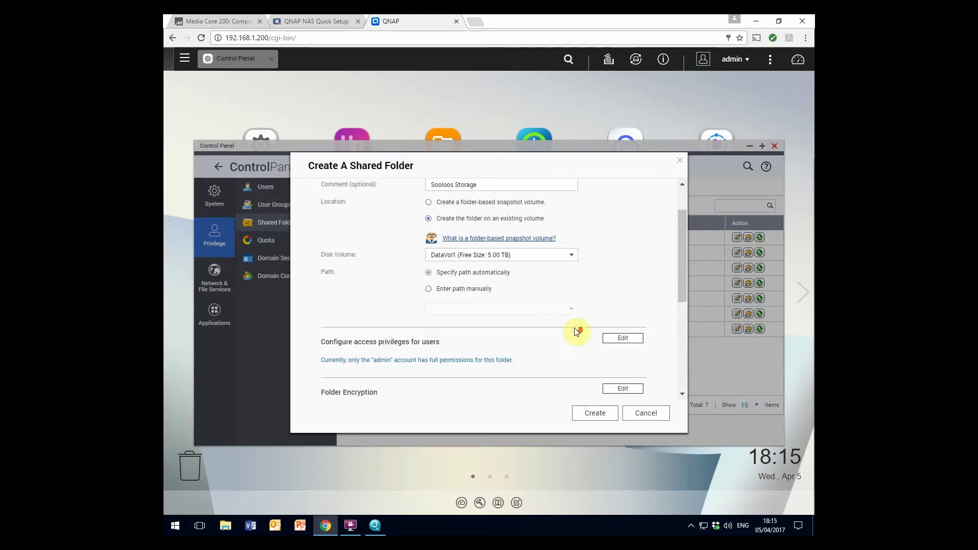
{"action": "scroll", "coordinate": [487, 319], "scroll_direction": "down", "scroll_amount": 3}
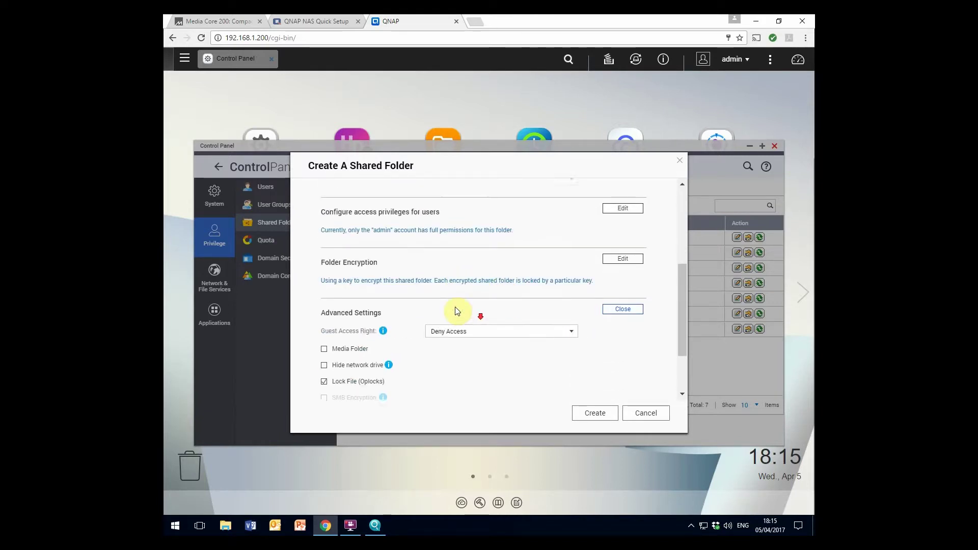
{"action": "scroll", "coordinate": [454, 304], "scroll_direction": "down", "scroll_amount": 1}
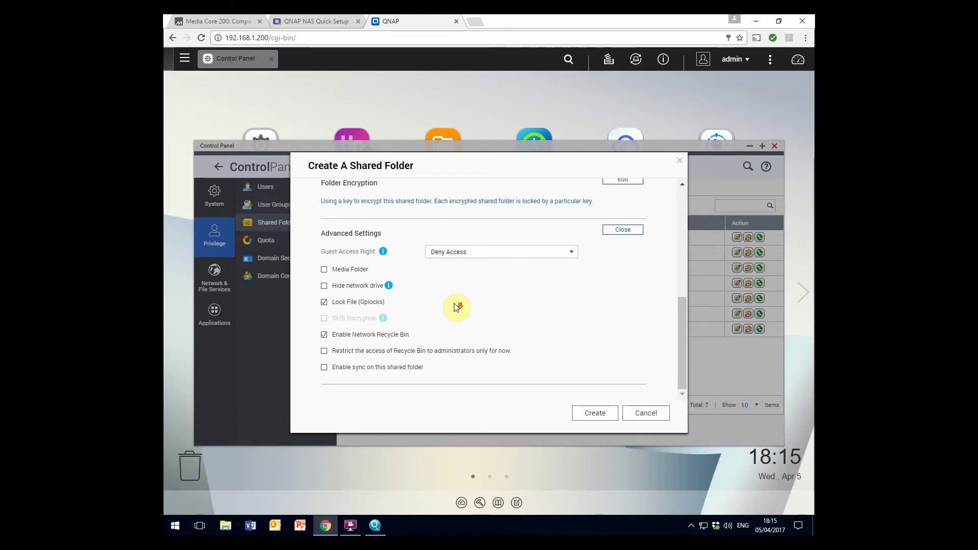
{"action": "left_click", "coordinate": [324, 304]}
{"action": "left_click", "coordinate": [325, 337]}
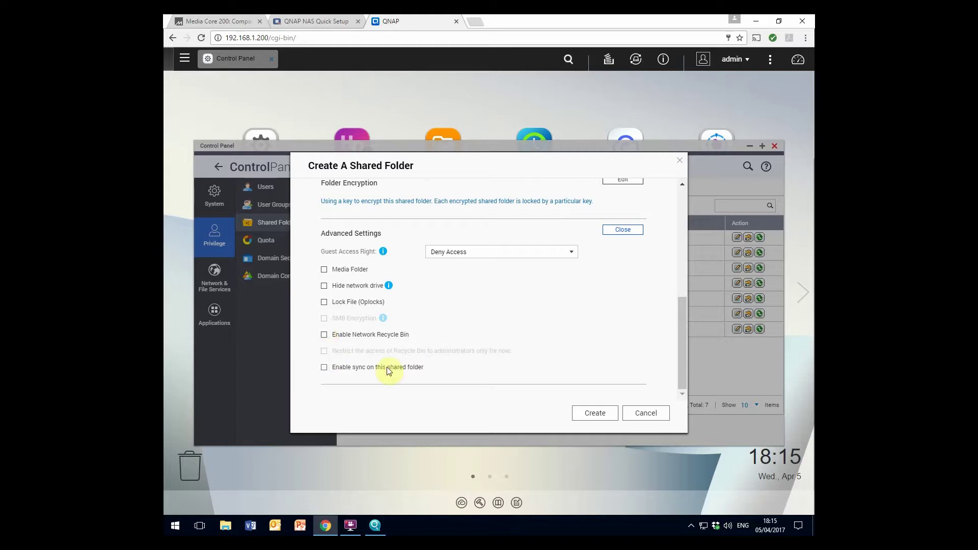
{"action": "left_click", "coordinate": [570, 256]}
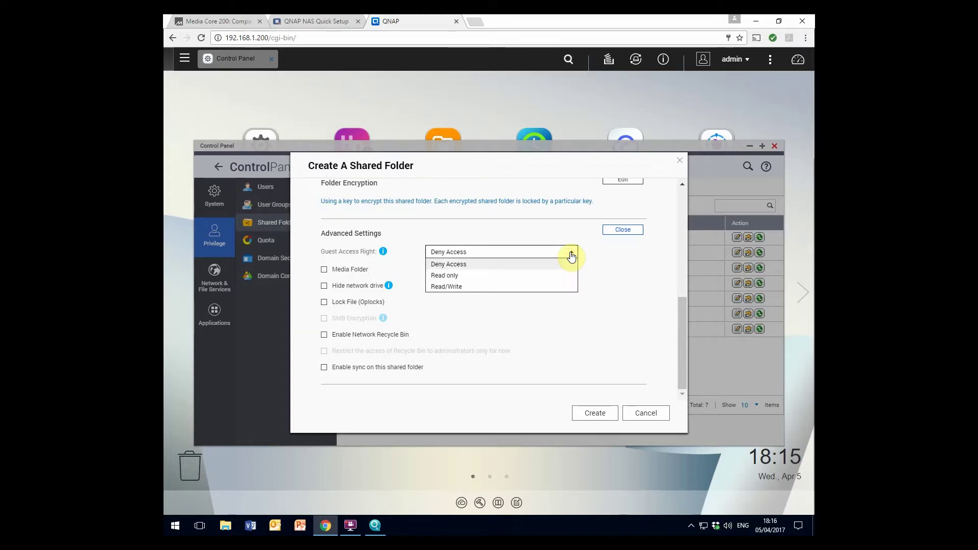
{"action": "left_click", "coordinate": [458, 288]}
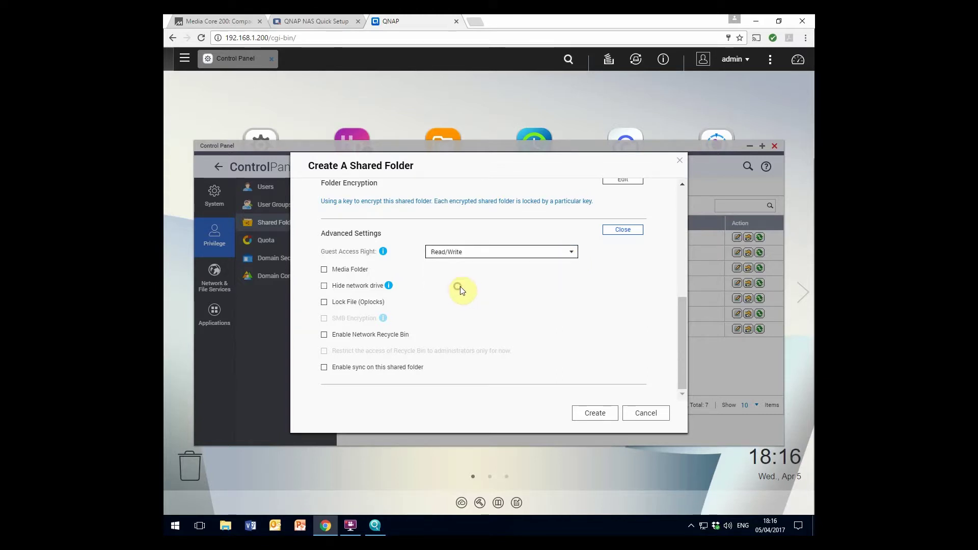
{"action": "left_click", "coordinate": [592, 416]}
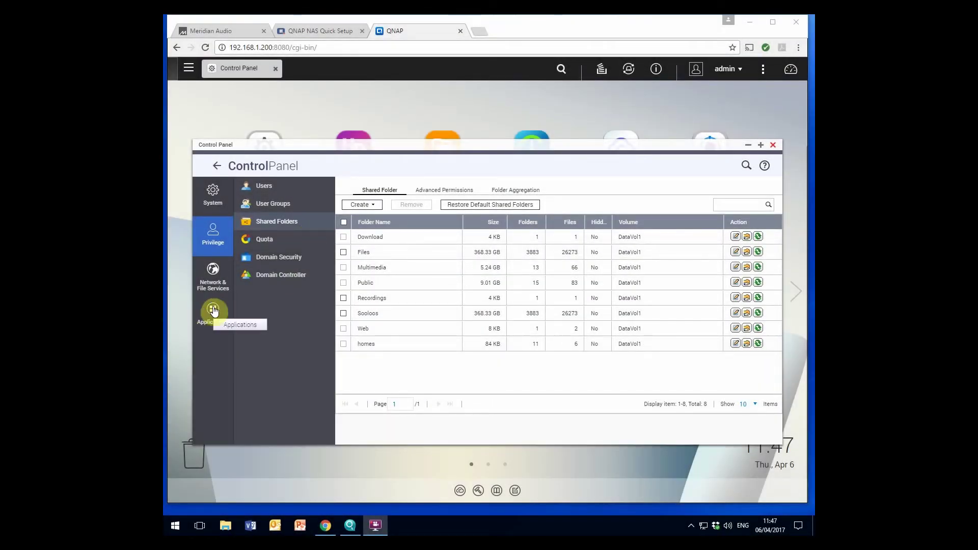
Change the Web Server port number from 80 to 81 and apply it
{"action": "left_click", "coordinate": [212, 308]}
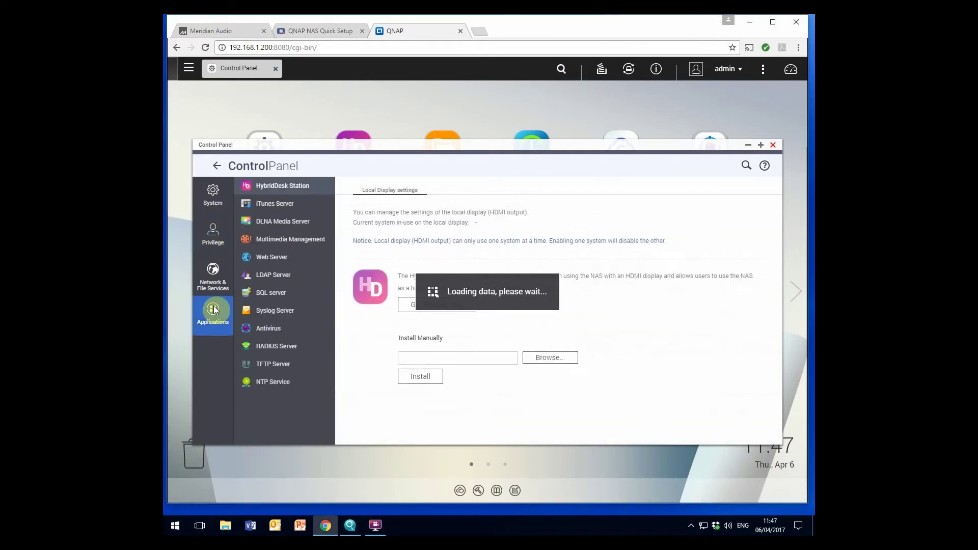
{"action": "left_click", "coordinate": [284, 257]}
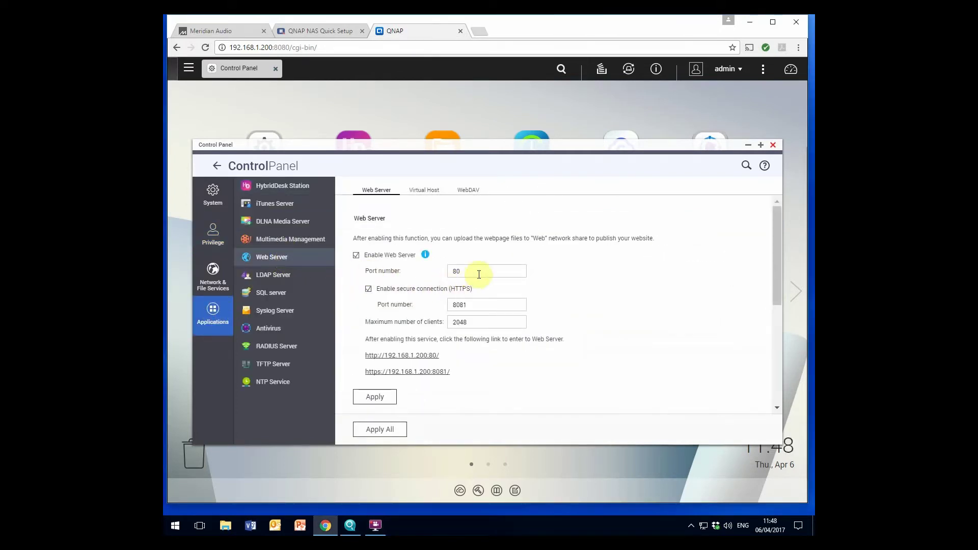
{"action": "left_click", "coordinate": [471, 272]}
{"action": "key", "text": "BackSpace"}
{"action": "type", "text": "1"}
{"action": "left_click", "coordinate": [387, 401]}
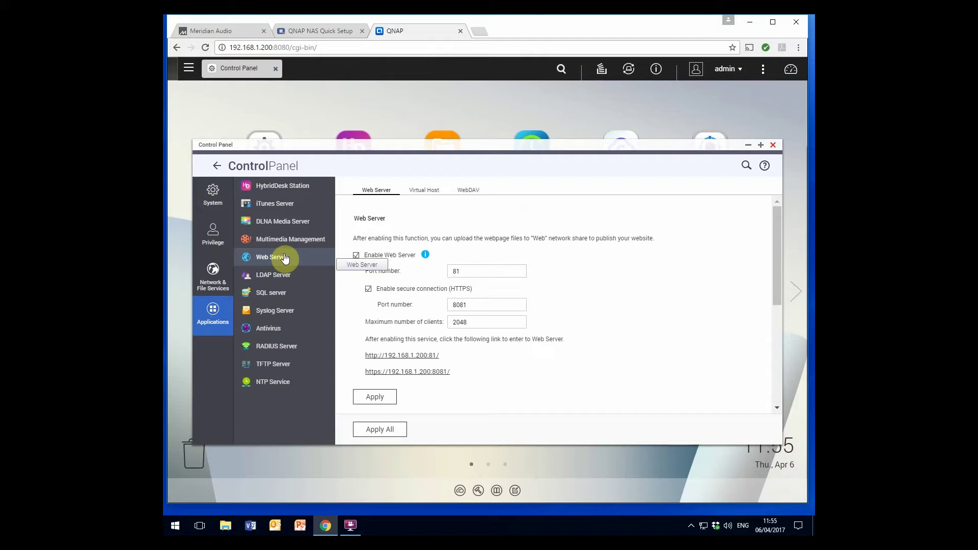
Close Control Panel and open App Center's Install Manually package file browser
{"action": "left_click", "coordinate": [772, 146]}
{"action": "left_click", "coordinate": [263, 236]}
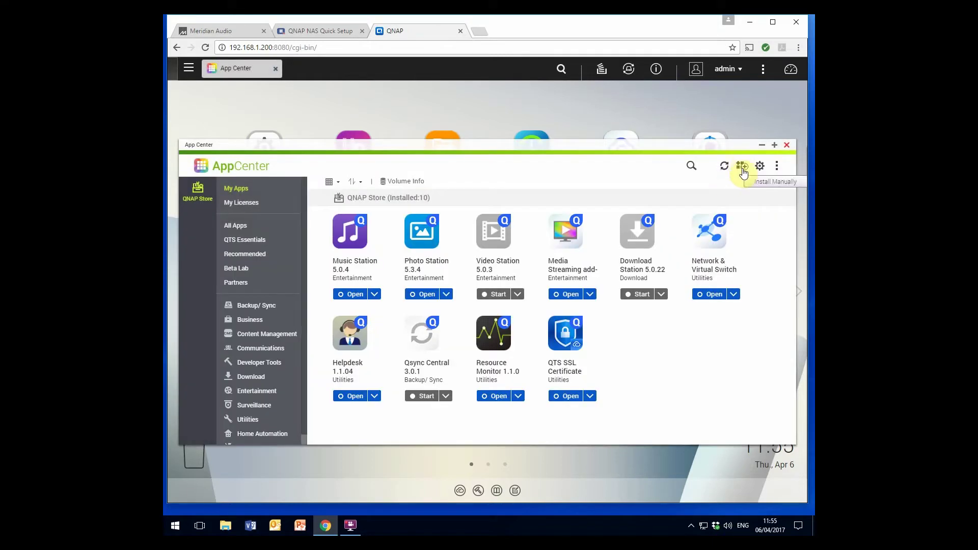
{"action": "left_click", "coordinate": [742, 167]}
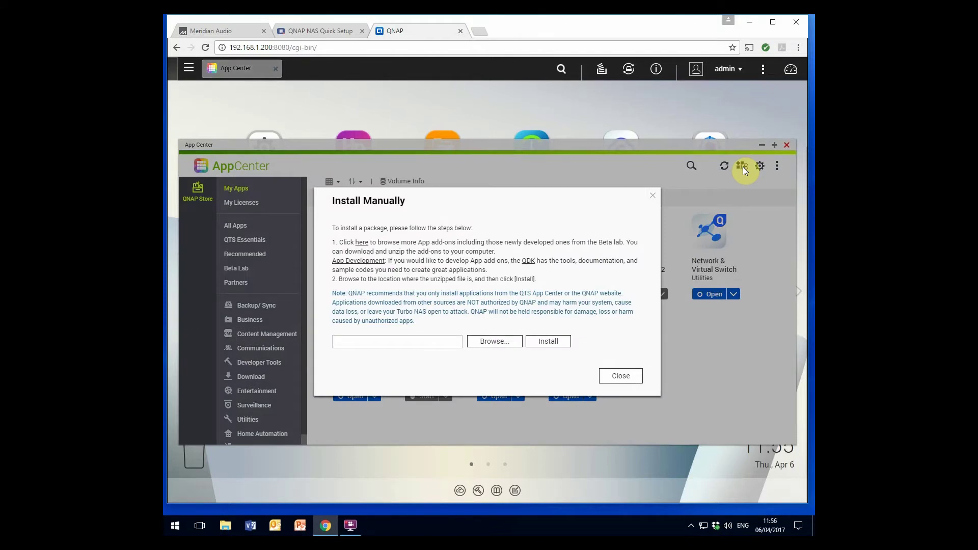
{"action": "left_click", "coordinate": [491, 342]}
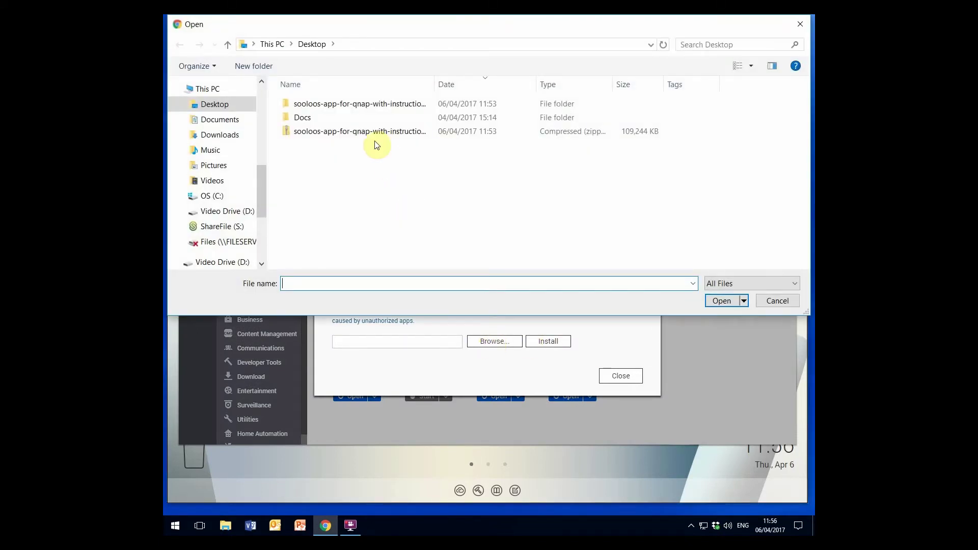
Pick Sooloos_QNAP_QTS_4.3.x.qpkg from the sooloos-app-for-qnap-with-instructions folder and confirm installing it
{"action": "double_click", "coordinate": [362, 104]}
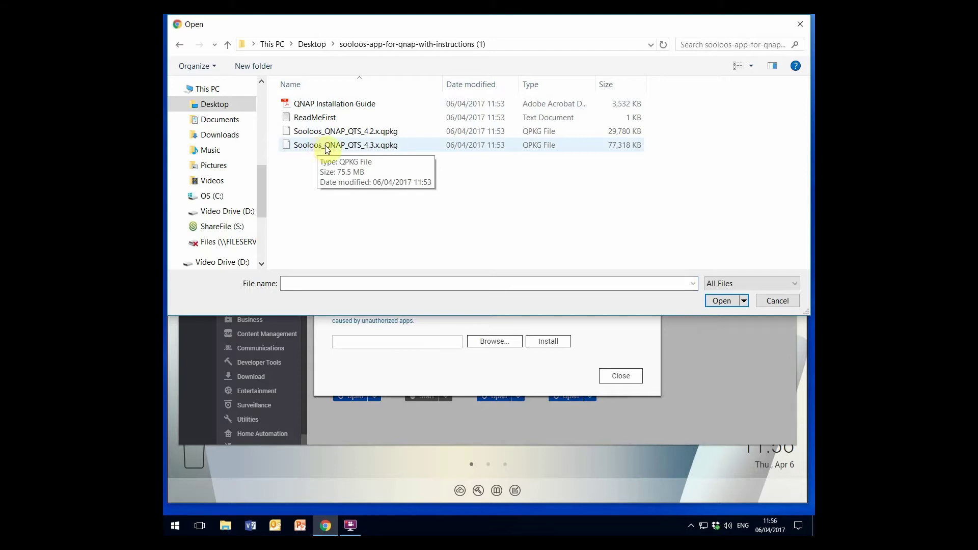
{"action": "double_click", "coordinate": [326, 146]}
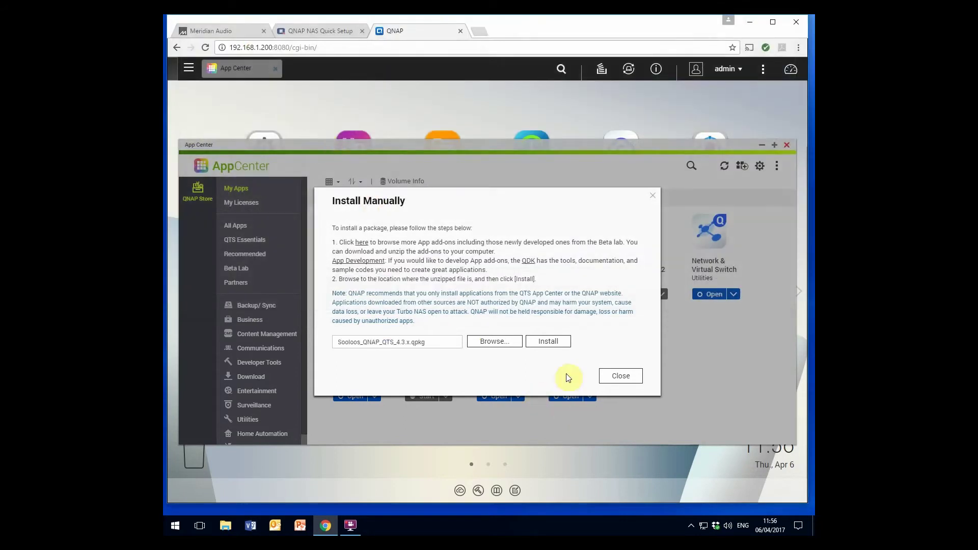
{"action": "left_click", "coordinate": [556, 341]}
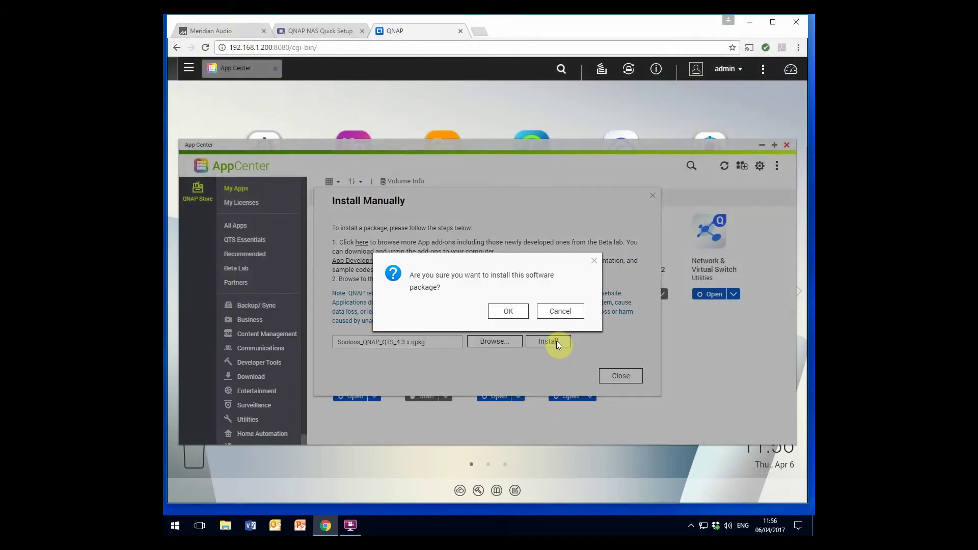
{"action": "left_click", "coordinate": [509, 314]}
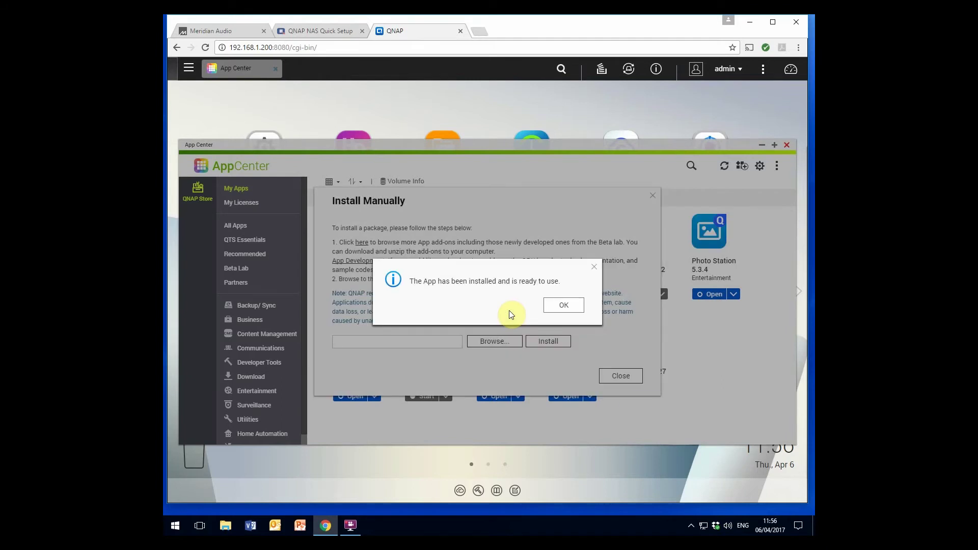
Acknowledge the Meridian Sooloos 2.527 install, clear the notifications, and open the app
{"action": "left_click", "coordinate": [563, 305]}
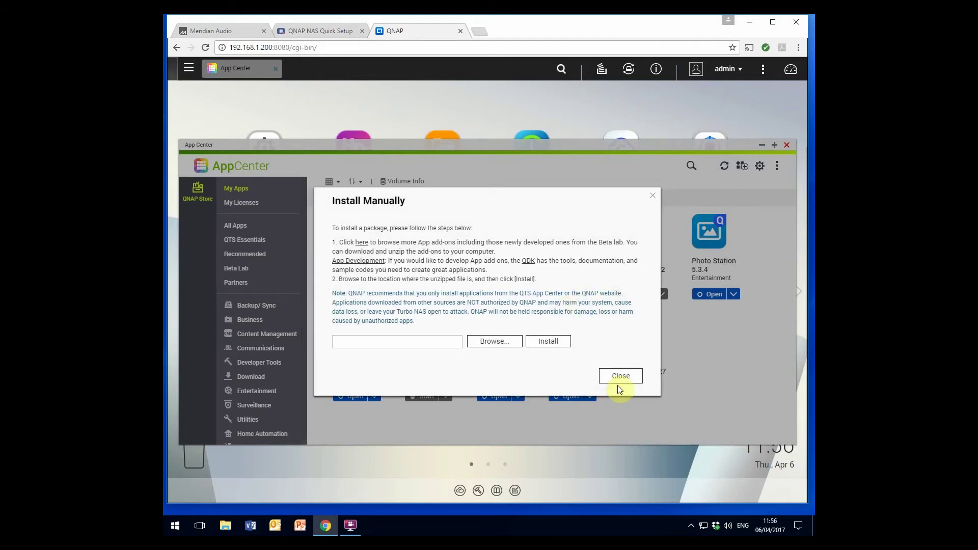
{"action": "left_click", "coordinate": [628, 377]}
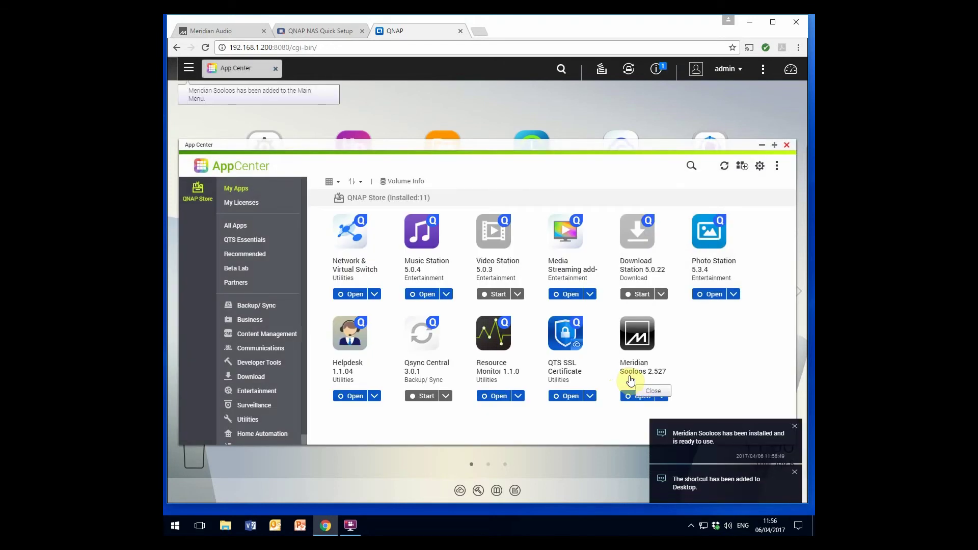
{"action": "left_click", "coordinate": [795, 474]}
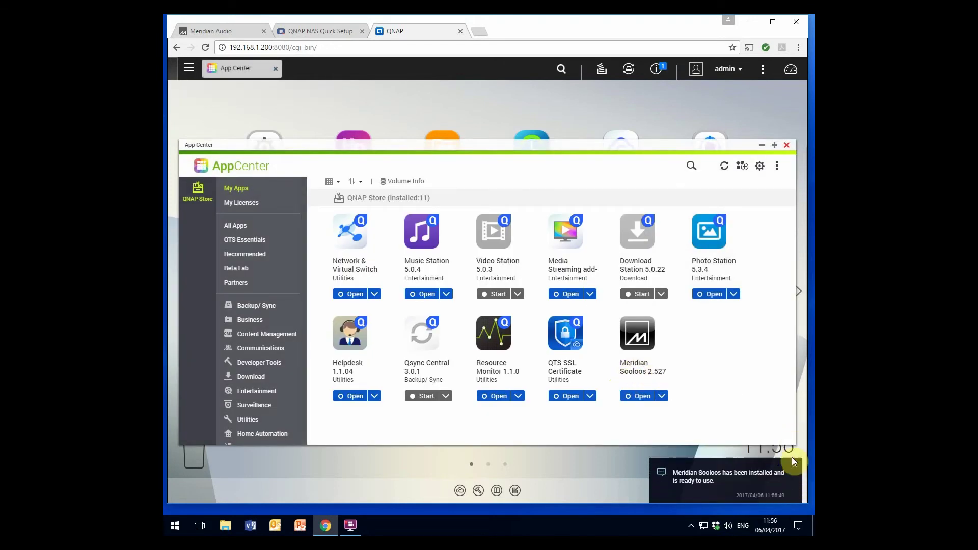
{"action": "left_click", "coordinate": [791, 457]}
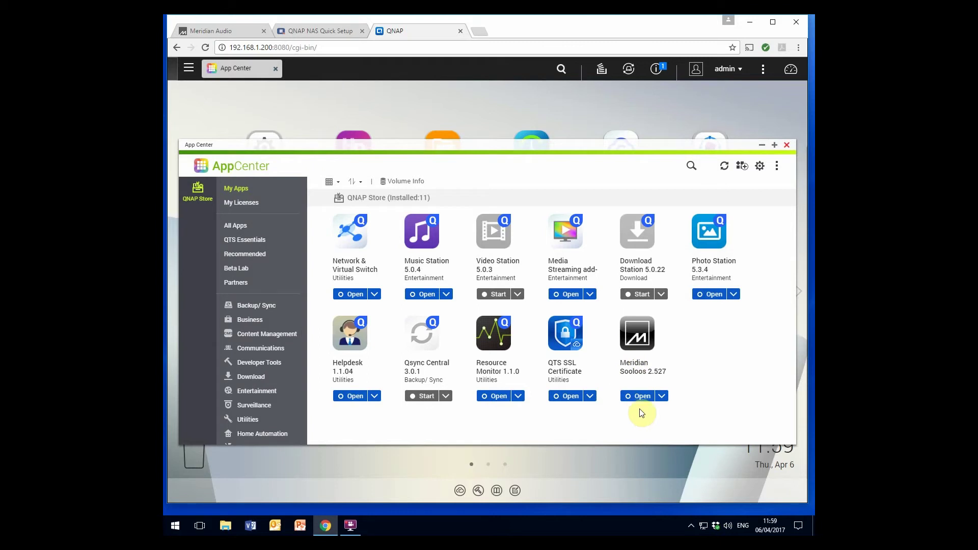
{"action": "left_click", "coordinate": [640, 397]}
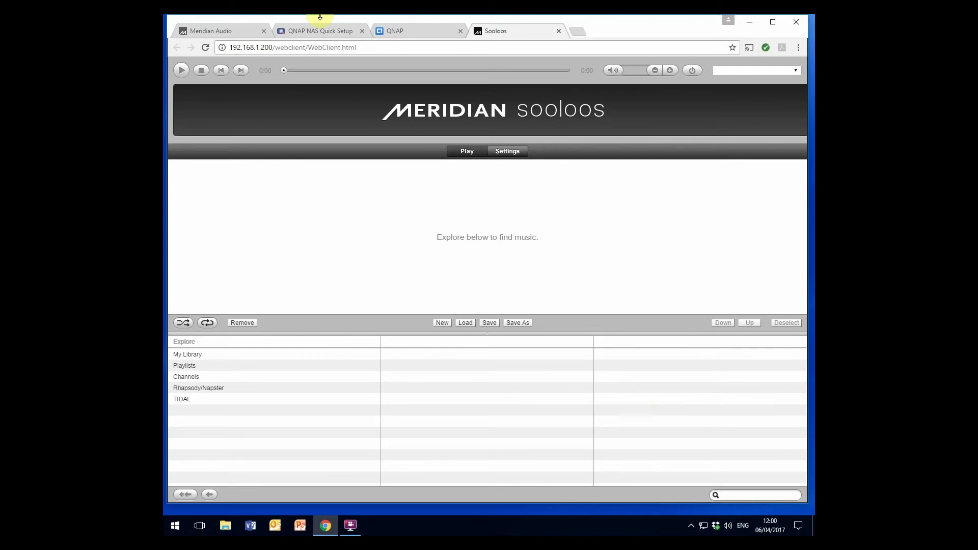
After confirming the Sooloos web client loaded, return to the QNAP tab showing App Center
{"action": "left_click", "coordinate": [413, 33]}
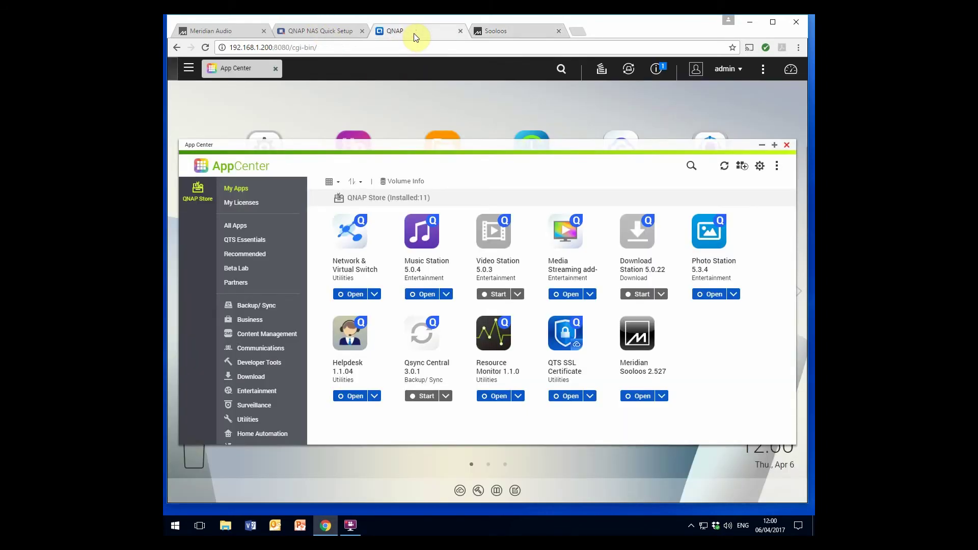
Close App Center and show the Interfaces list under Control Panel's Network & Virtual Switch
{"action": "left_click", "coordinate": [786, 146]}
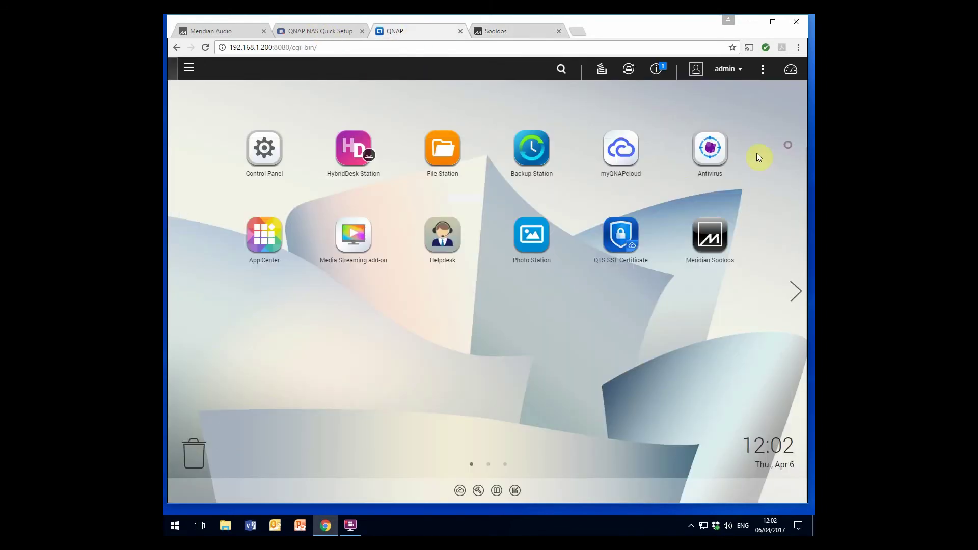
{"action": "left_click", "coordinate": [264, 146]}
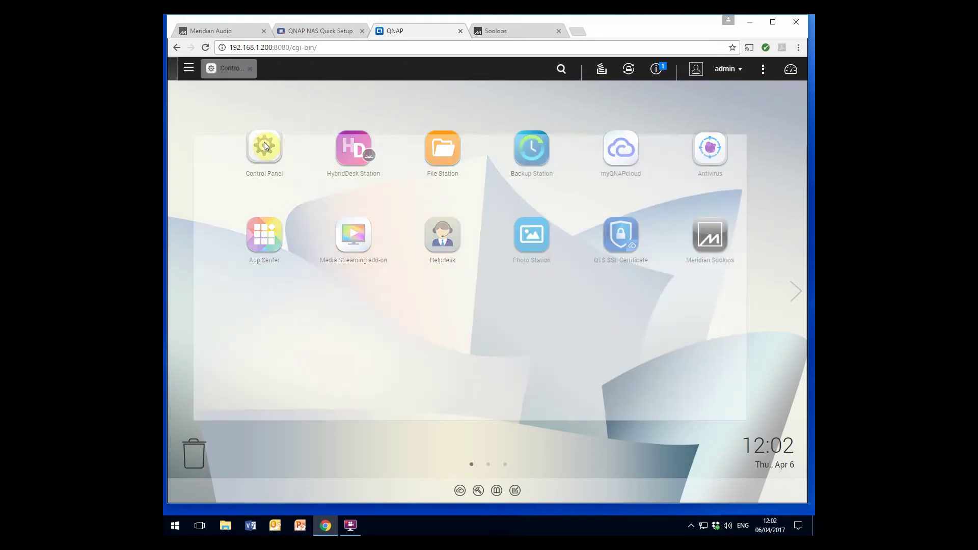
{"action": "left_click", "coordinate": [260, 231]}
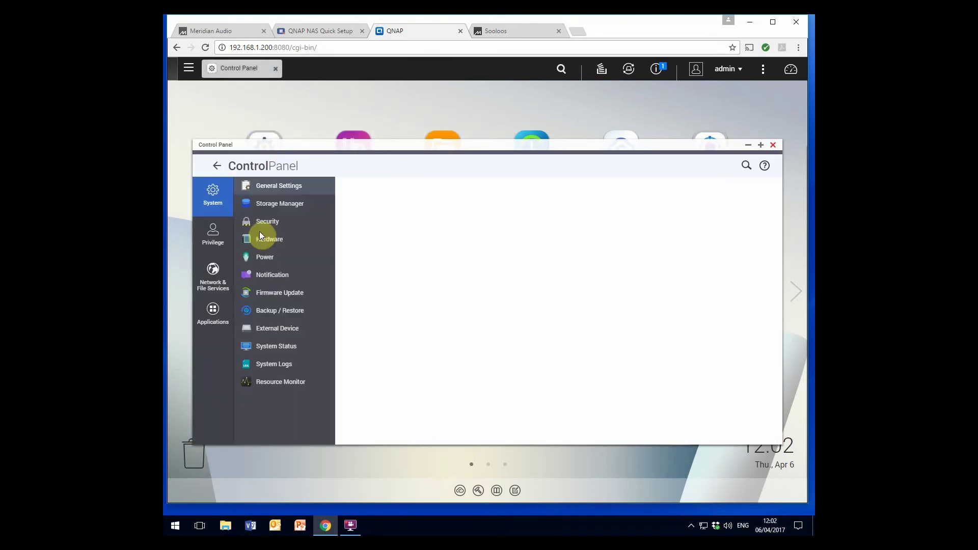
{"action": "left_click", "coordinate": [211, 275]}
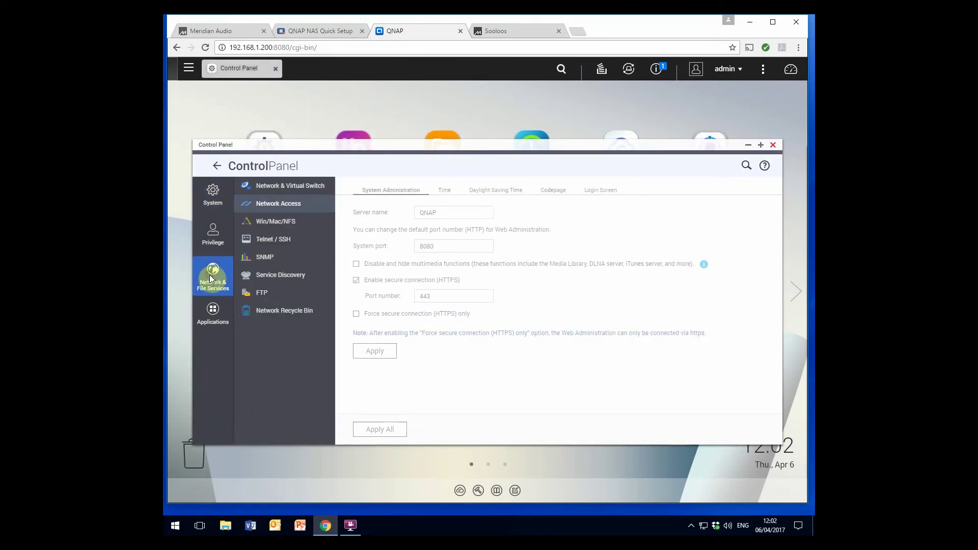
{"action": "left_click", "coordinate": [299, 188]}
{"action": "left_click", "coordinate": [310, 238]}
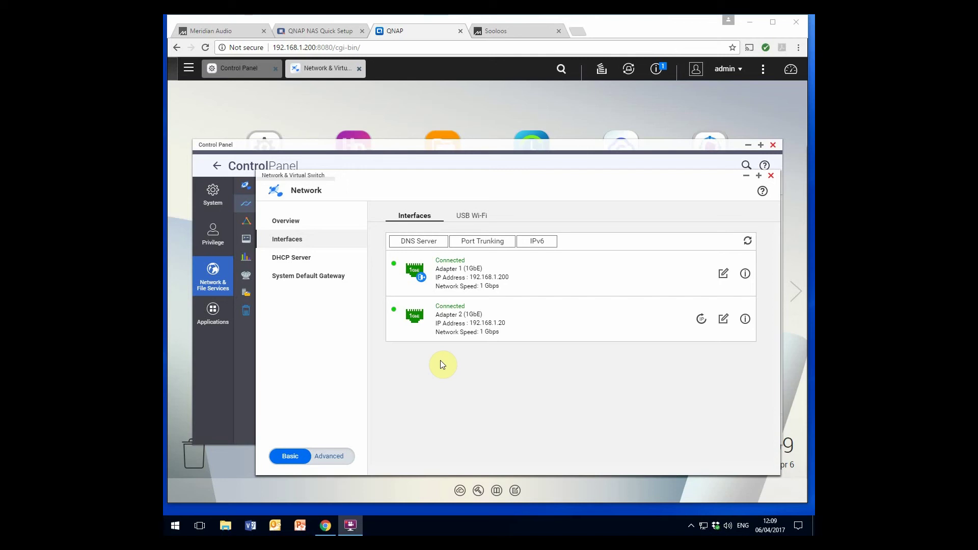
Port-trunk Adapter 1 and Adapter 2 as General Switch in Balance-alb mode, then close Network & Virtual Switch
{"action": "left_click", "coordinate": [486, 241]}
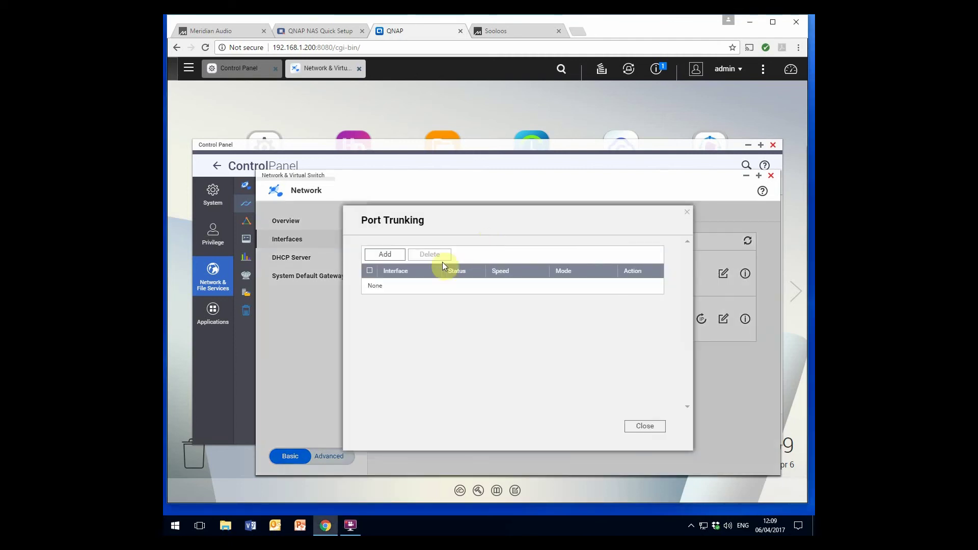
{"action": "left_click", "coordinate": [378, 253]}
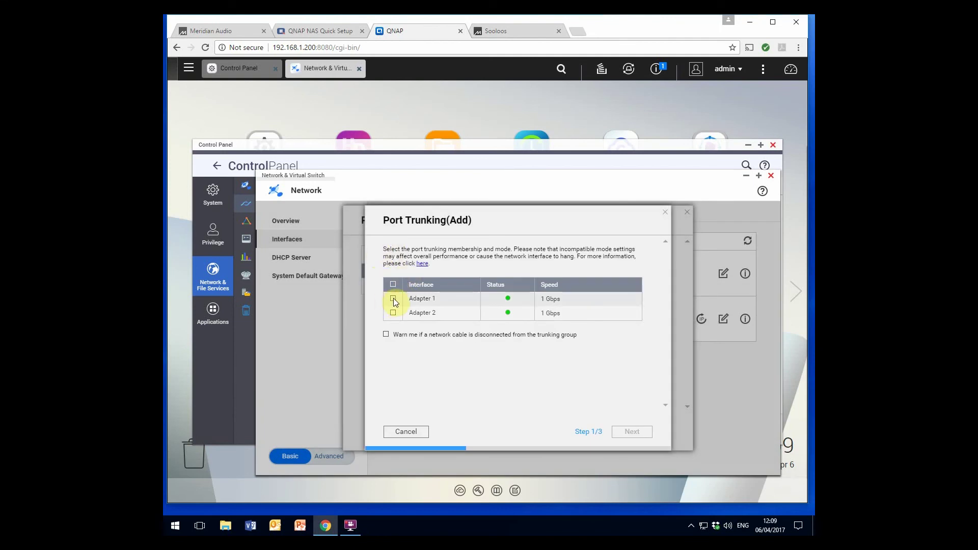
{"action": "left_click", "coordinate": [392, 299]}
{"action": "left_click", "coordinate": [393, 312]}
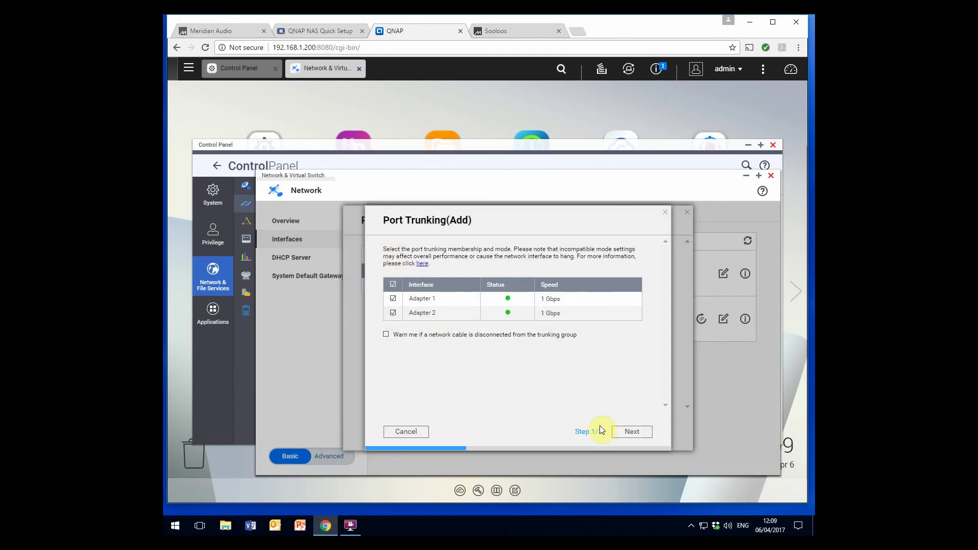
{"action": "left_click", "coordinate": [631, 431]}
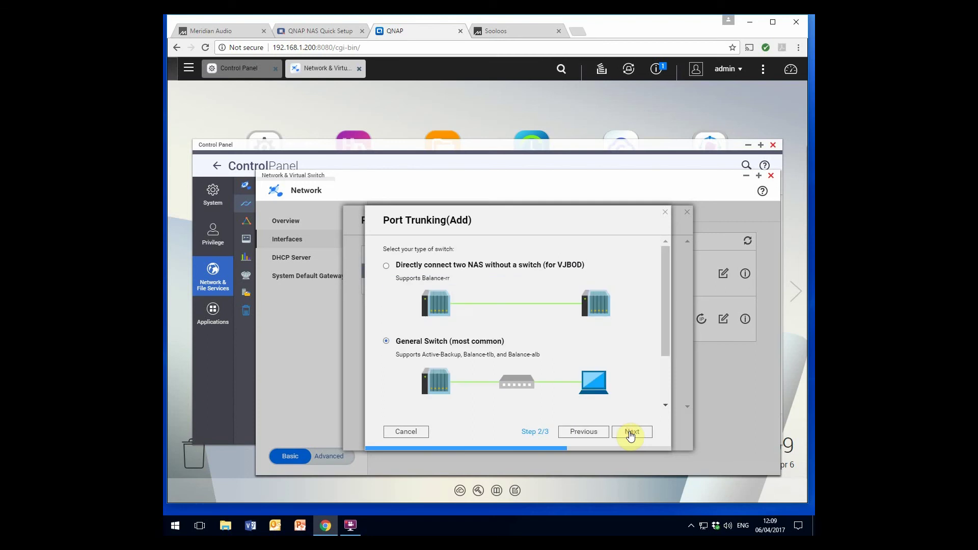
{"action": "scroll", "coordinate": [518, 355], "scroll_direction": "down", "scroll_amount": 1}
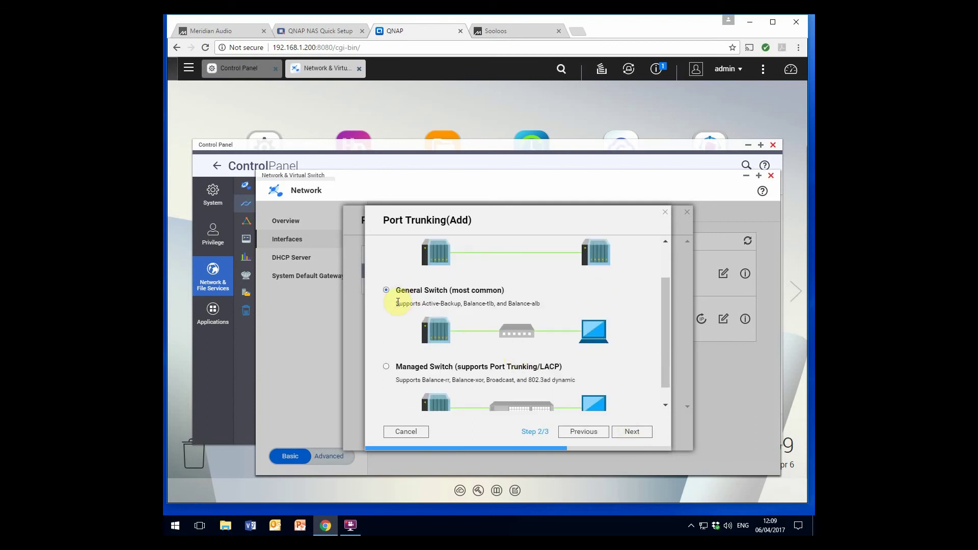
{"action": "scroll", "coordinate": [479, 312], "scroll_direction": "down", "scroll_amount": 1}
{"action": "left_click", "coordinate": [627, 433]}
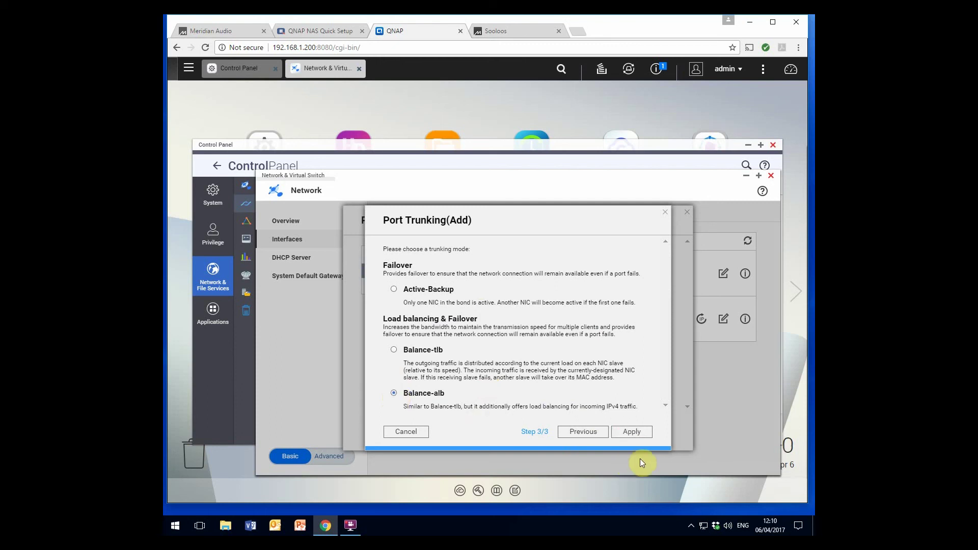
{"action": "left_click", "coordinate": [633, 433]}
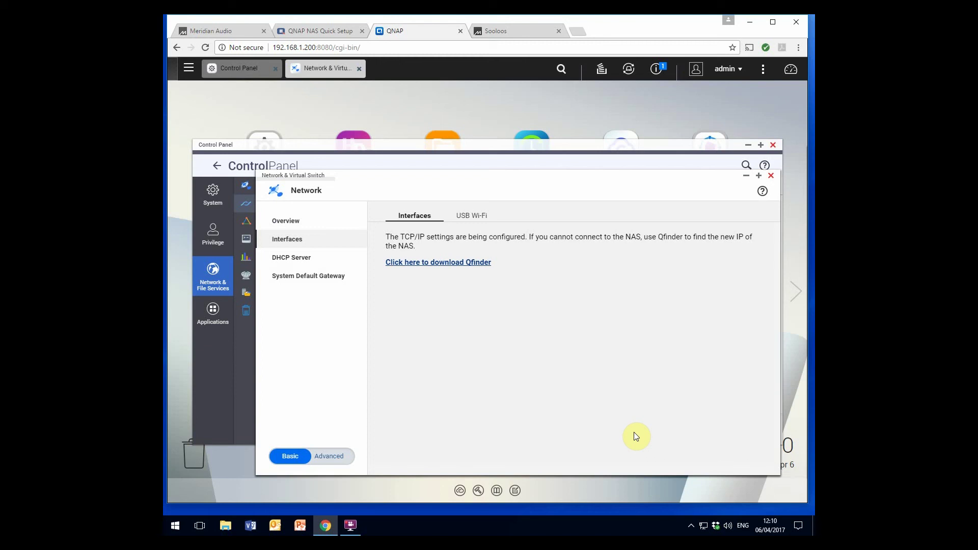
{"action": "left_click", "coordinate": [769, 175]}
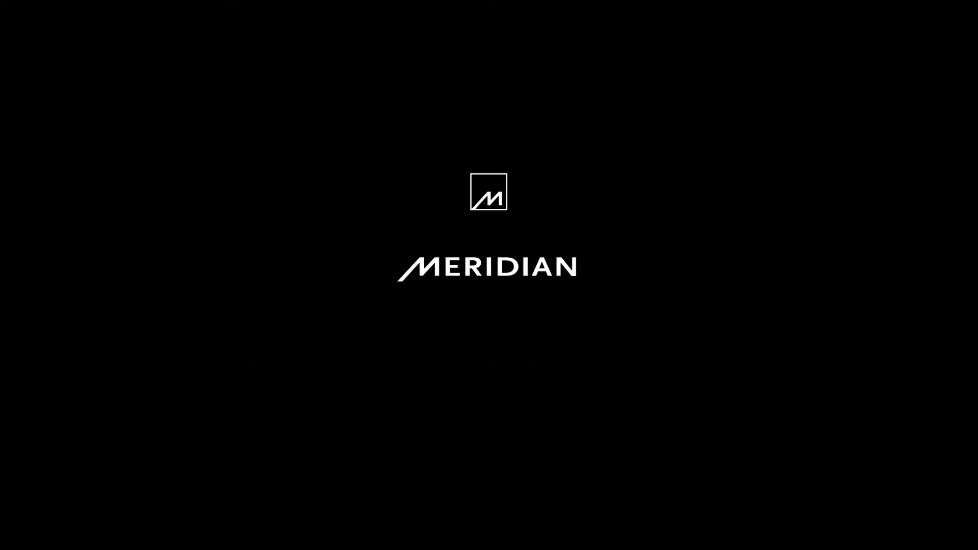